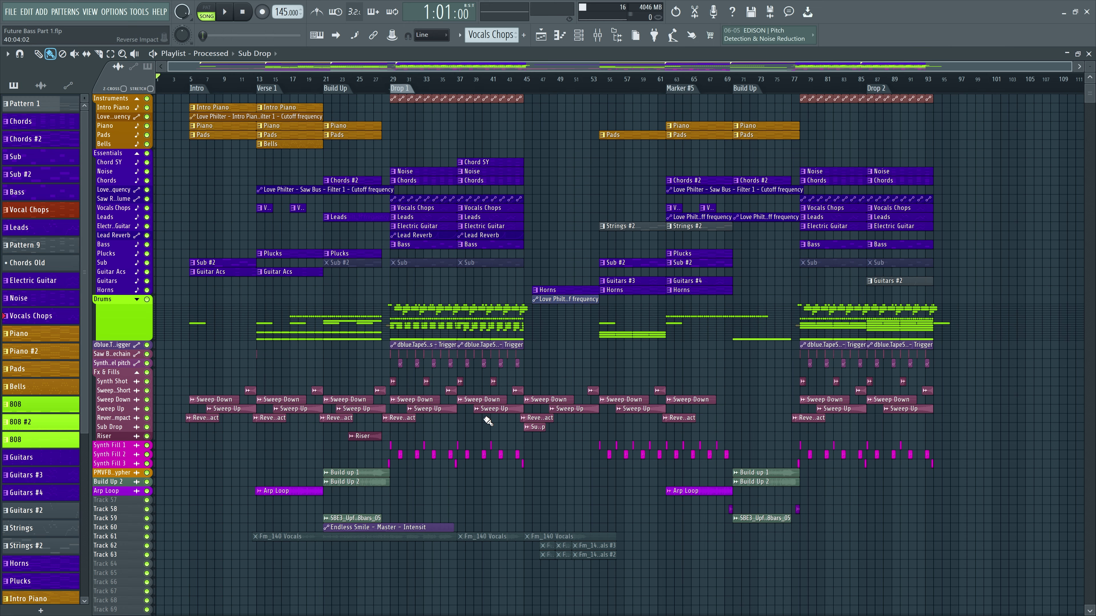
Expand the Drums track group and increase the playlist track heights to show its individual tracks.
{"action": "left_click", "coordinate": [137, 299]}
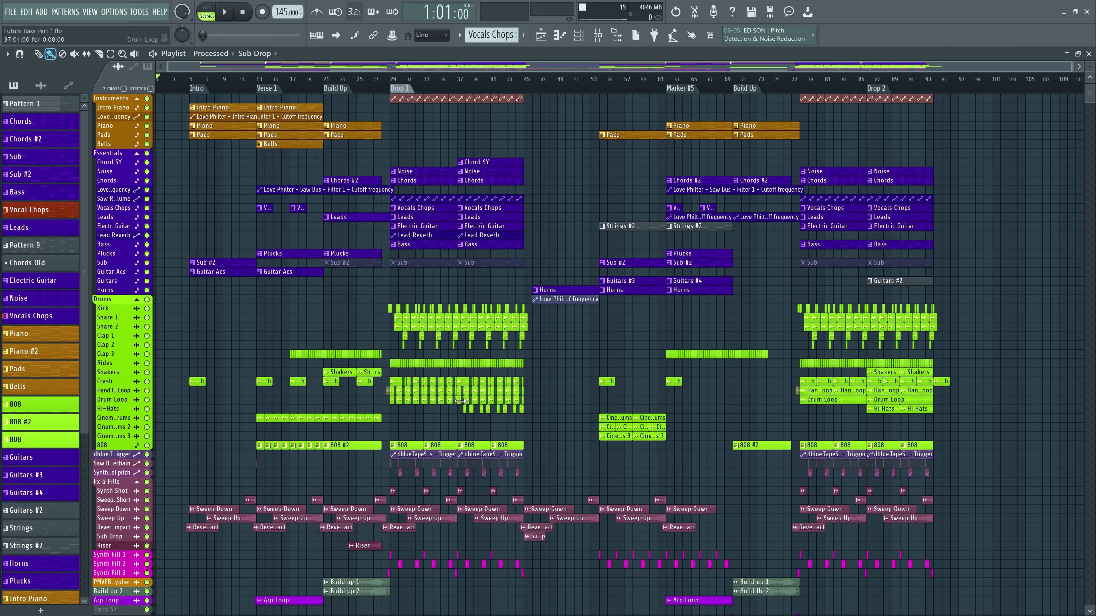
{"action": "scroll", "coordinate": [445, 404], "scroll_direction": "down", "scroll_amount": 3}
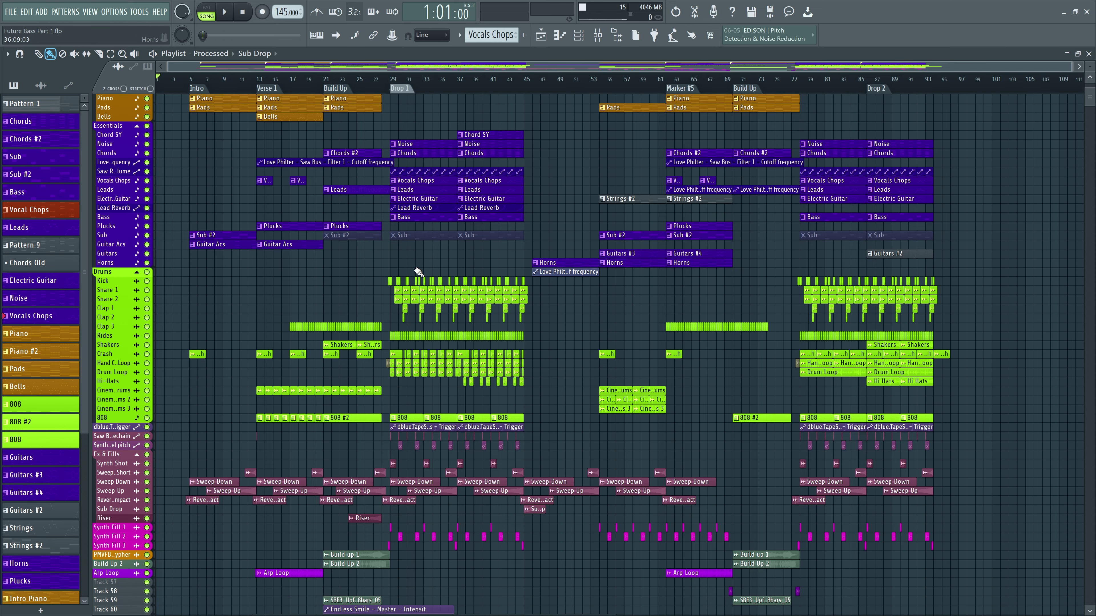
{"action": "left_click_drag", "start_coordinate": [1090, 66], "coordinate": [1089, 57]}
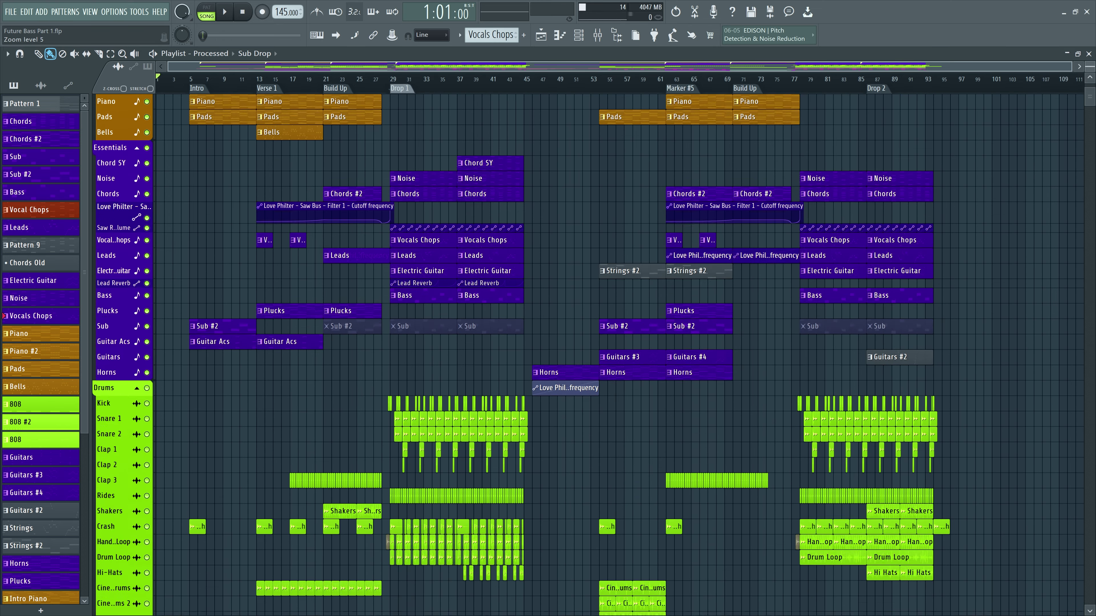
{"action": "scroll", "coordinate": [738, 275], "scroll_direction": "down", "scroll_amount": 6}
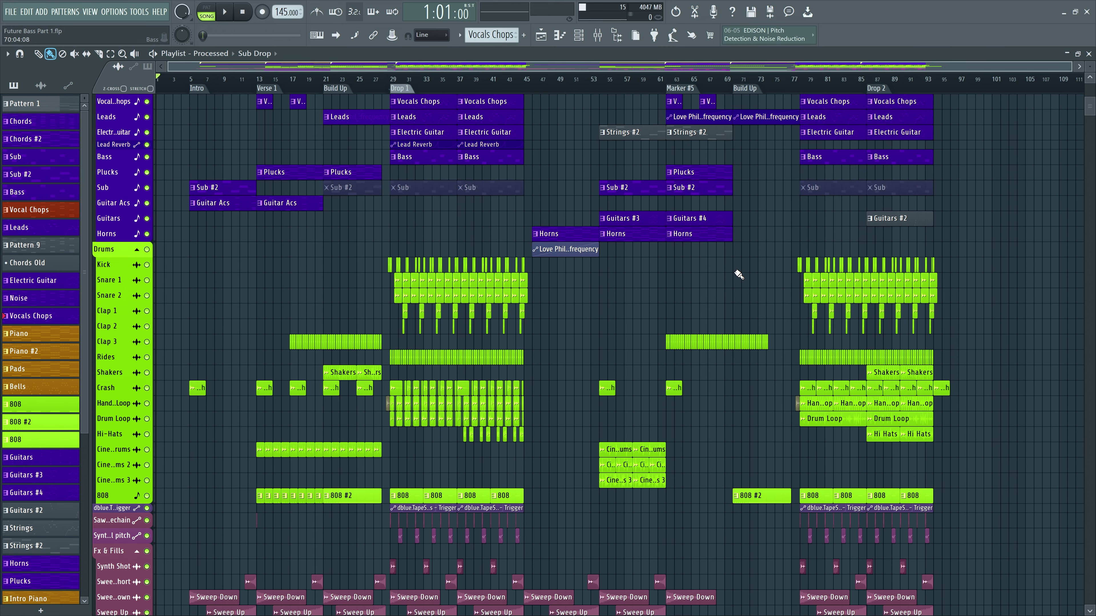
{"action": "scroll", "coordinate": [739, 275], "scroll_direction": "down", "scroll_amount": 3}
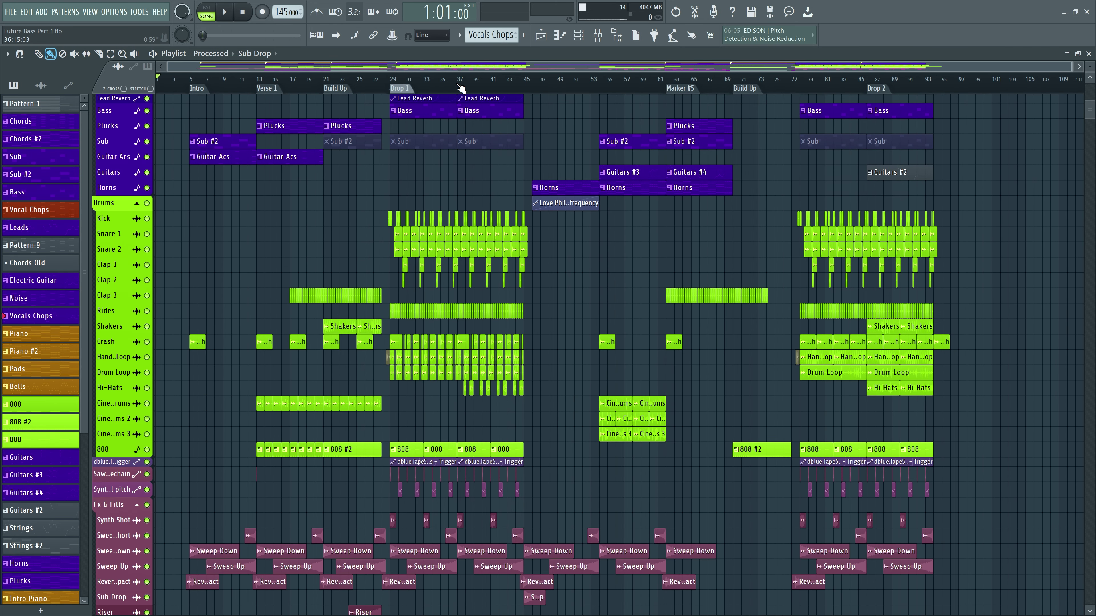
Set the time selection to bars 37 to 45 in Drop 1 and play that section.
{"action": "left_click_drag", "start_coordinate": [458, 86], "coordinate": [523, 86]}
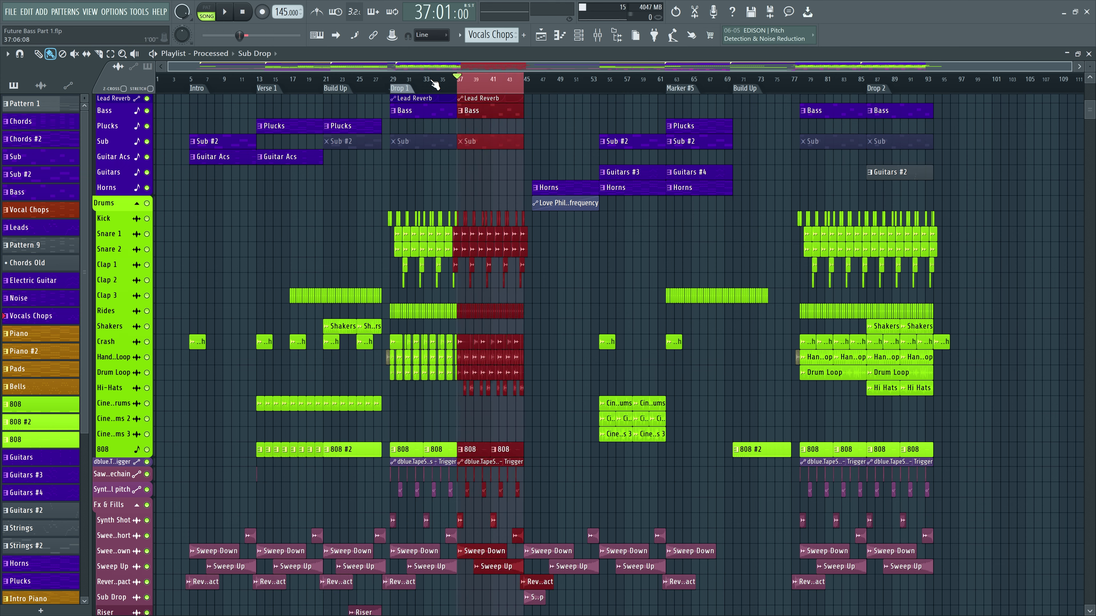
{"action": "left_click", "coordinate": [226, 11]}
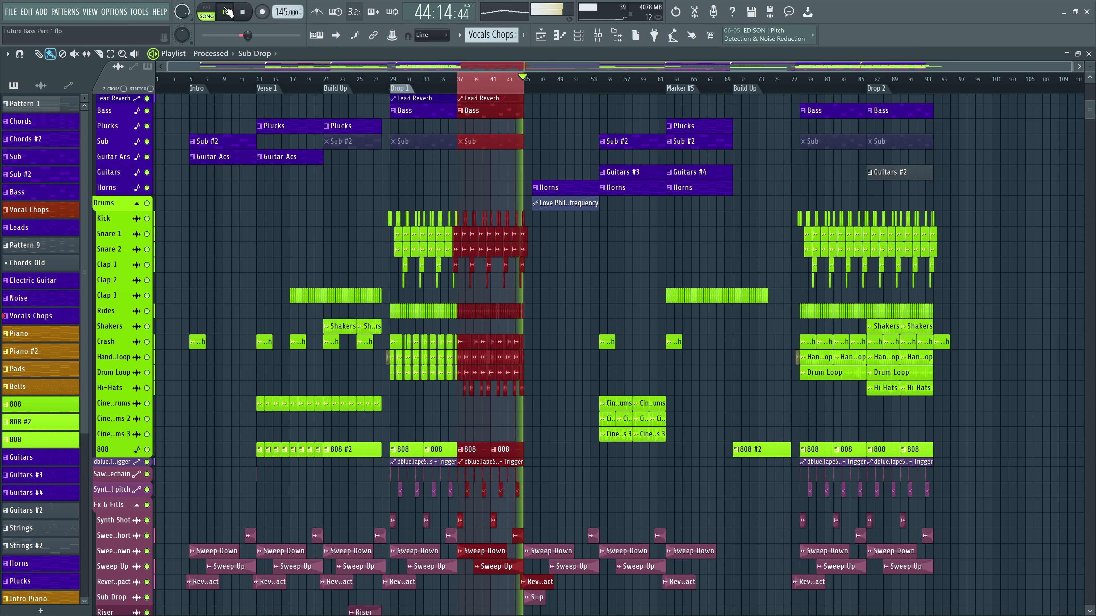
{"action": "left_click", "coordinate": [227, 12]}
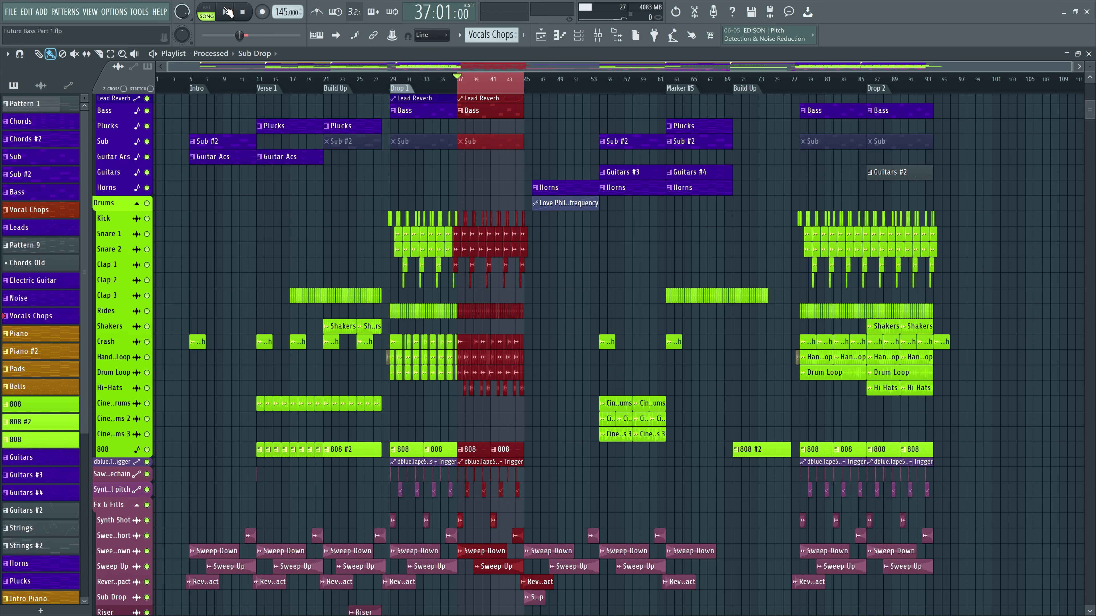
Mute and collapse the Essentials track group, and play the selected section without it.
{"action": "scroll", "coordinate": [268, 273], "scroll_direction": "up", "scroll_amount": 5}
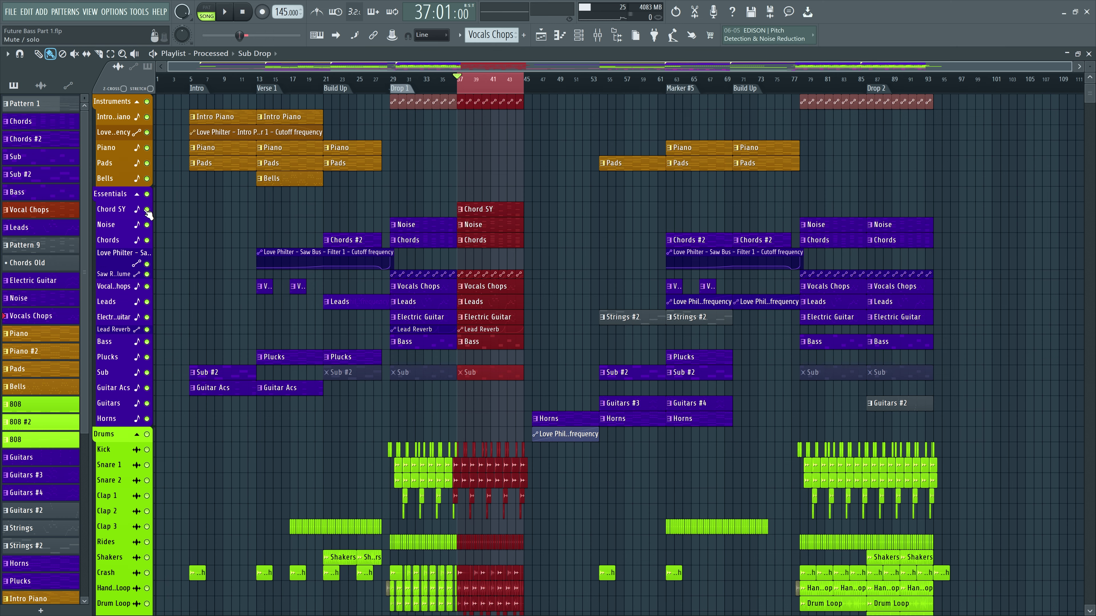
{"action": "left_click", "coordinate": [147, 194]}
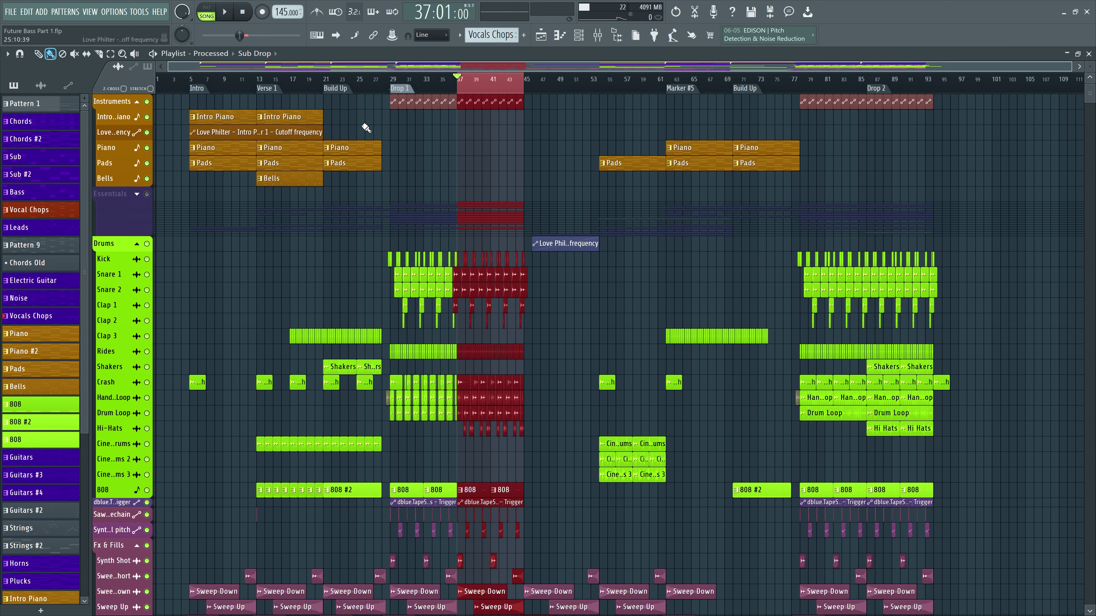
{"action": "key", "text": "space"}
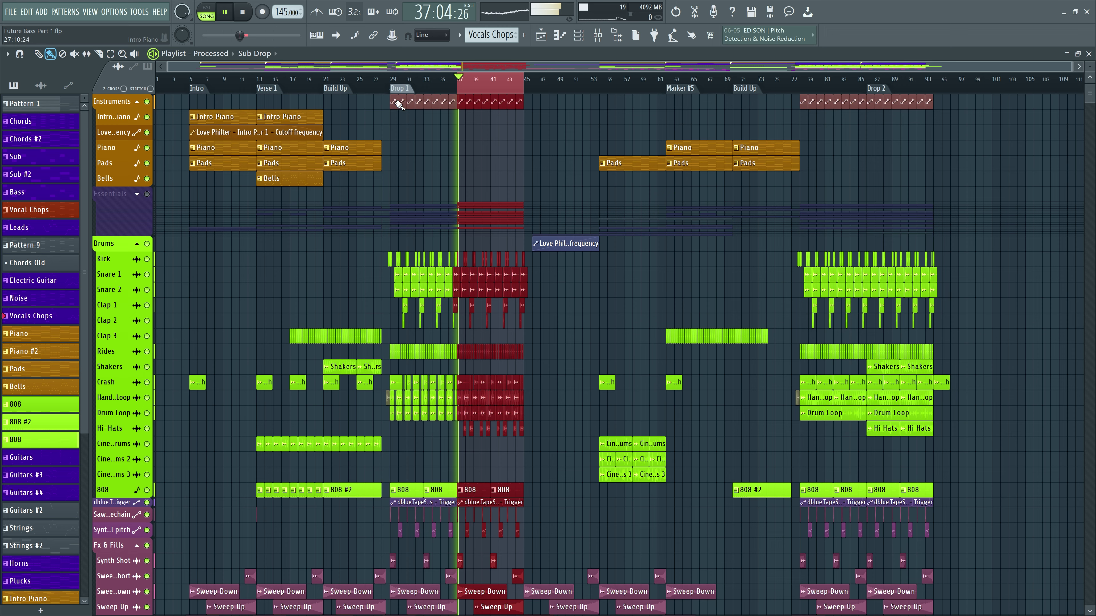
{"action": "scroll", "coordinate": [502, 87], "scroll_direction": "up", "scroll_amount": 5}
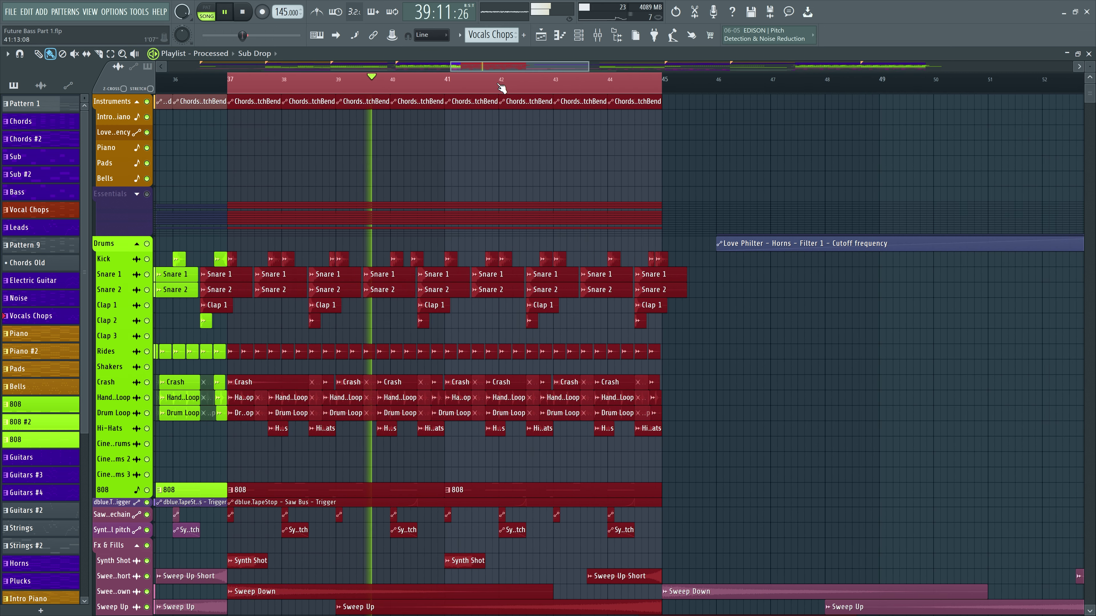
{"action": "scroll", "coordinate": [502, 87], "scroll_direction": "down", "scroll_amount": 2}
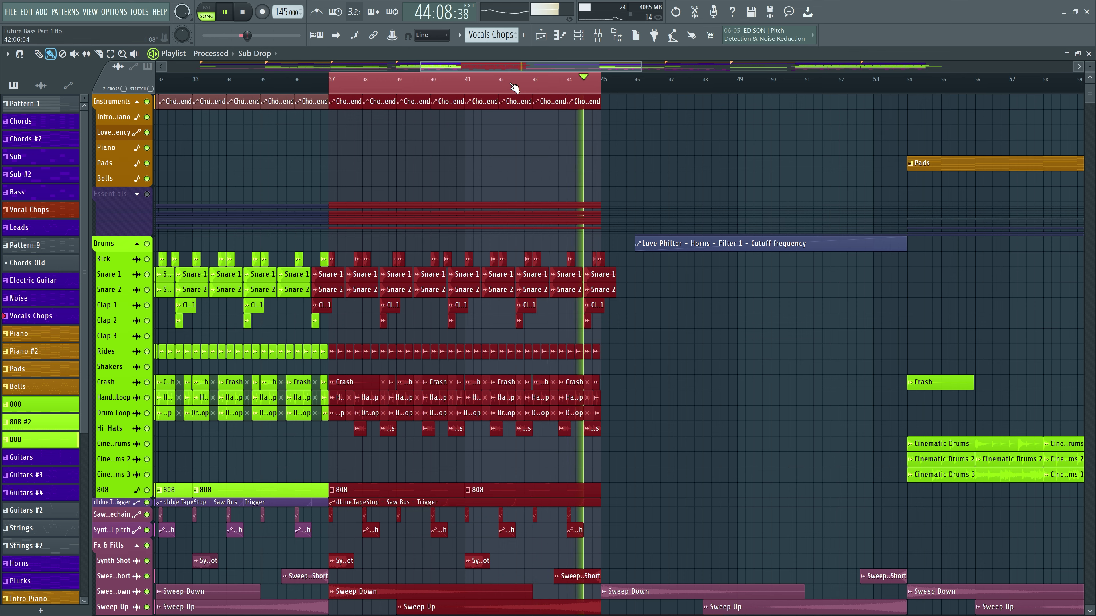
{"action": "key", "text": "space"}
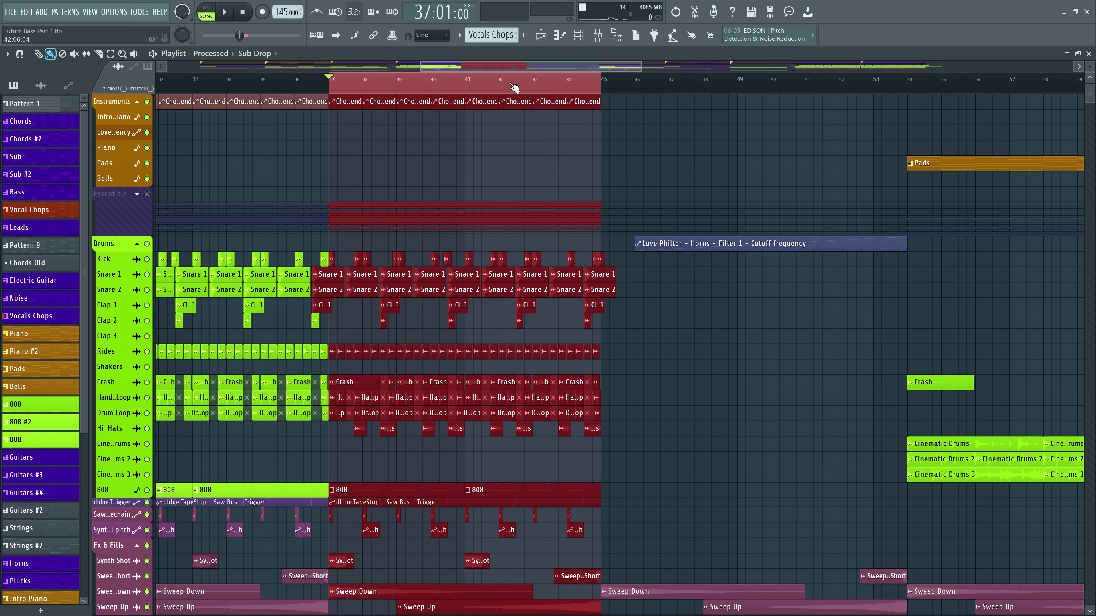
Place an uncut Hi Hats clip on the Cinematic Drums 2 track, spanning bars 37 to 41.
{"action": "left_click_drag", "start_coordinate": [1090, 67], "coordinate": [1089, 65]}
{"action": "scroll", "coordinate": [929, 248], "scroll_direction": "down", "scroll_amount": 5}
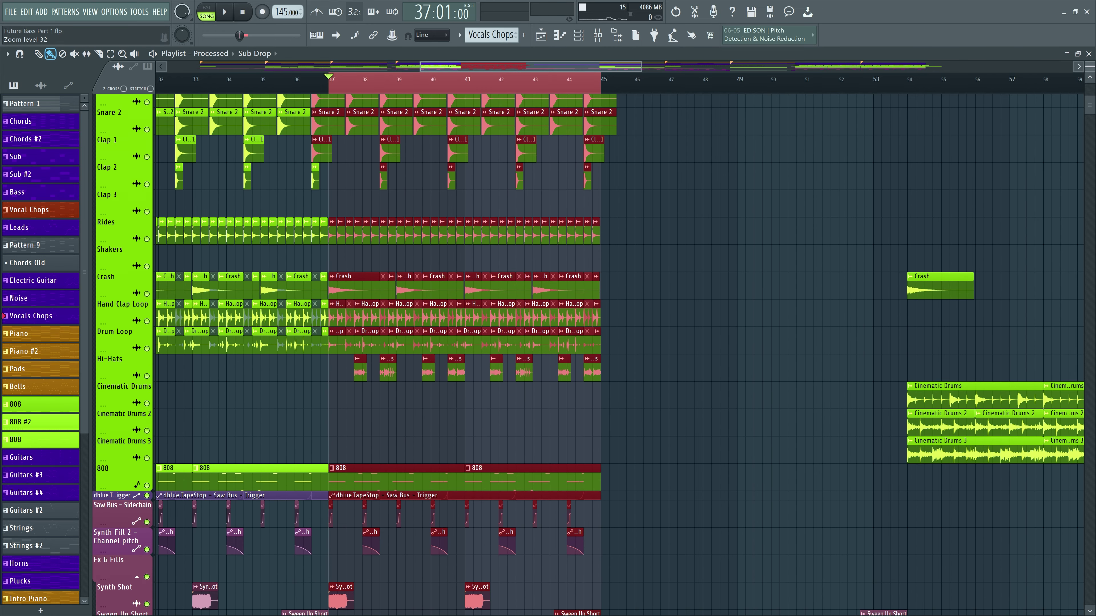
{"action": "scroll", "coordinate": [422, 90], "scroll_direction": "up", "scroll_amount": 7}
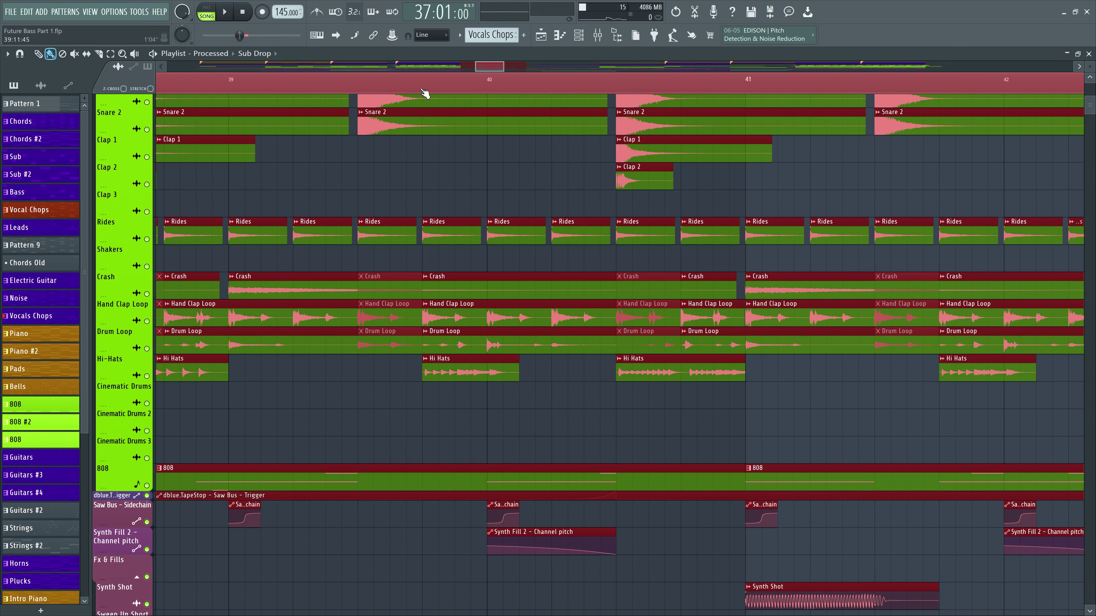
{"action": "scroll", "coordinate": [450, 87], "scroll_direction": "down", "scroll_amount": 5}
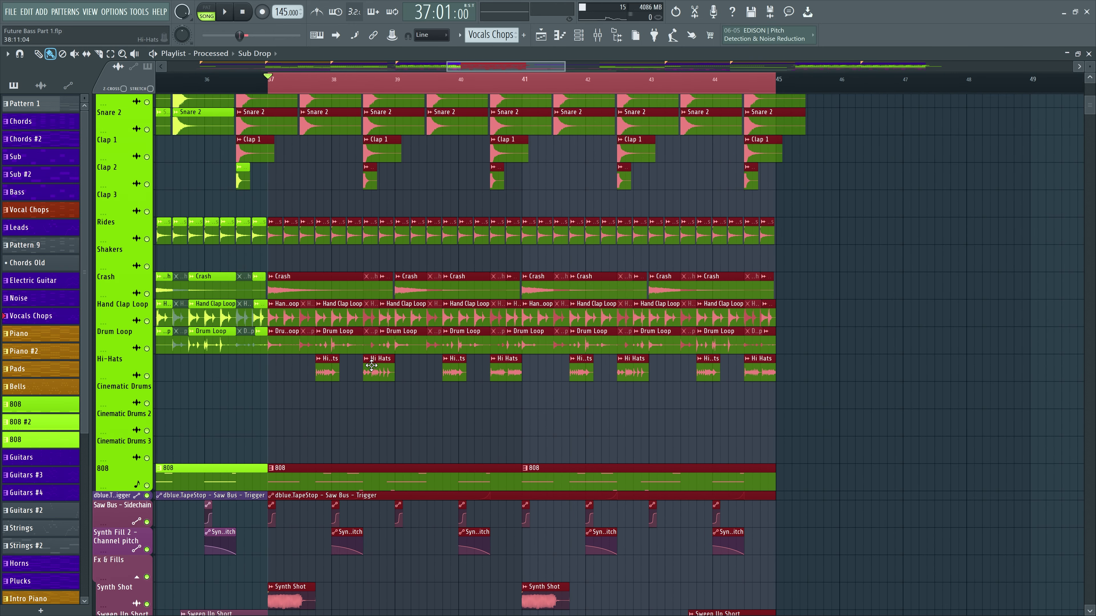
{"action": "left_click", "coordinate": [341, 401]}
{"action": "right_click", "coordinate": [369, 384]}
{"action": "left_click", "coordinate": [373, 375]}
{"action": "left_click", "coordinate": [378, 417]}
{"action": "left_click_drag", "start_coordinate": [371, 418], "coordinate": [275, 419]}
{"action": "left_click_drag", "start_coordinate": [399, 424], "coordinate": [528, 424]}
{"action": "left_click_drag", "start_coordinate": [418, 432], "coordinate": [409, 432]}
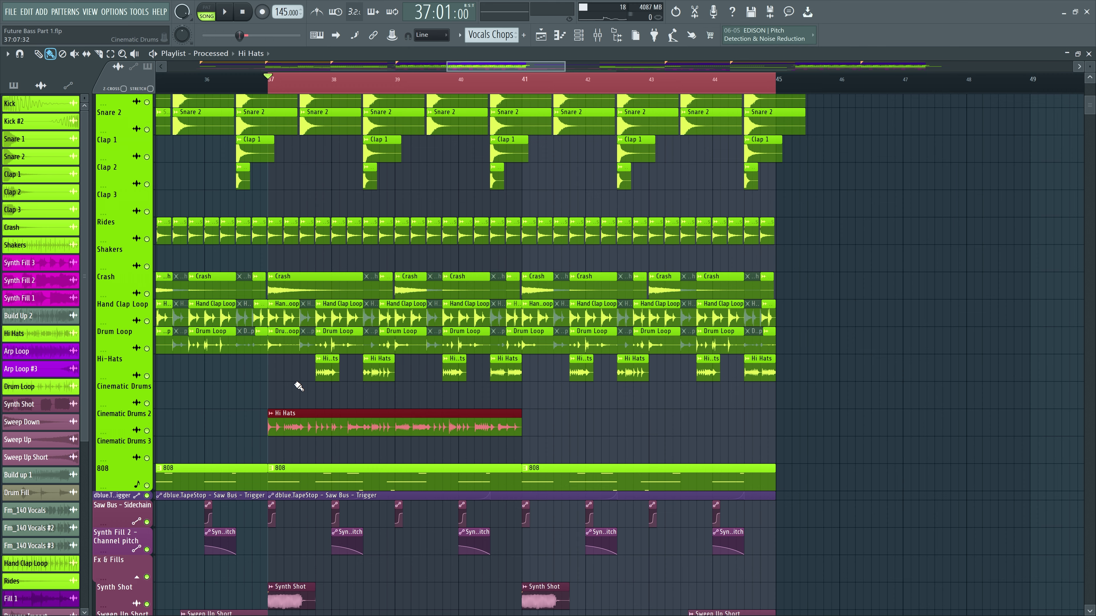
Duplicate the uncut Hi Hats clip on the Cinematic Drums 2 track to fill bars 41 to 45.
{"action": "left_click", "coordinate": [539, 424]}
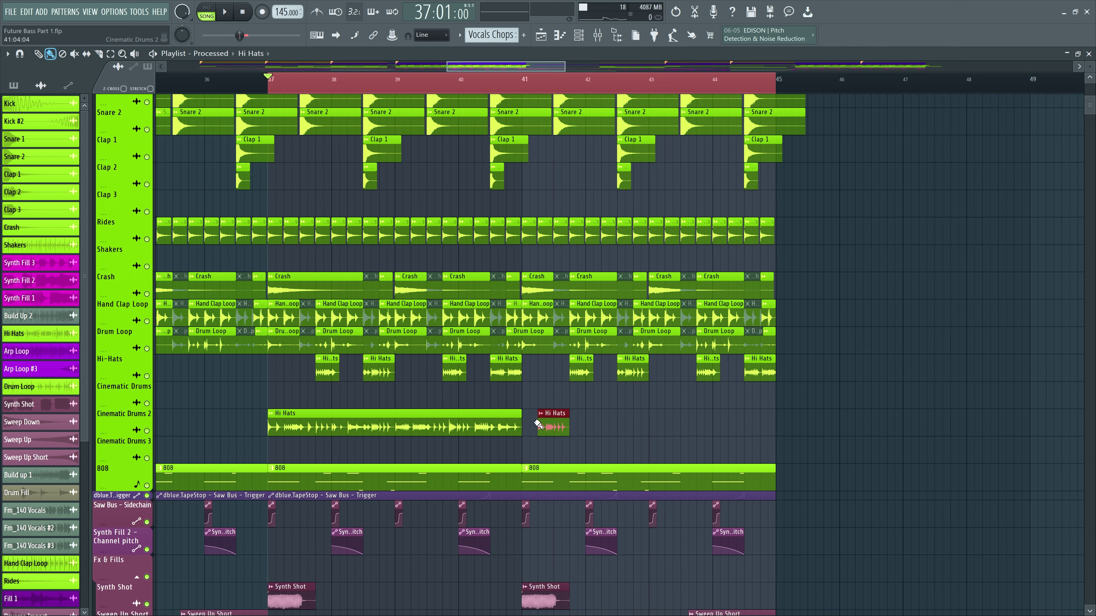
{"action": "right_click", "coordinate": [540, 430]}
{"action": "left_click", "coordinate": [501, 422]}
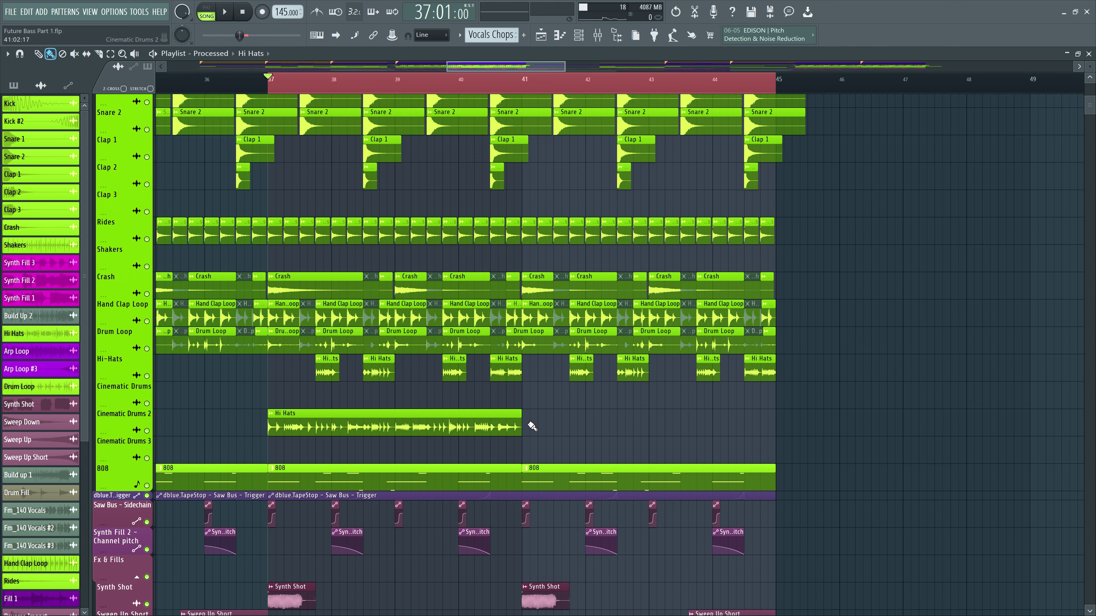
{"action": "key", "text": "ctrl+b"}
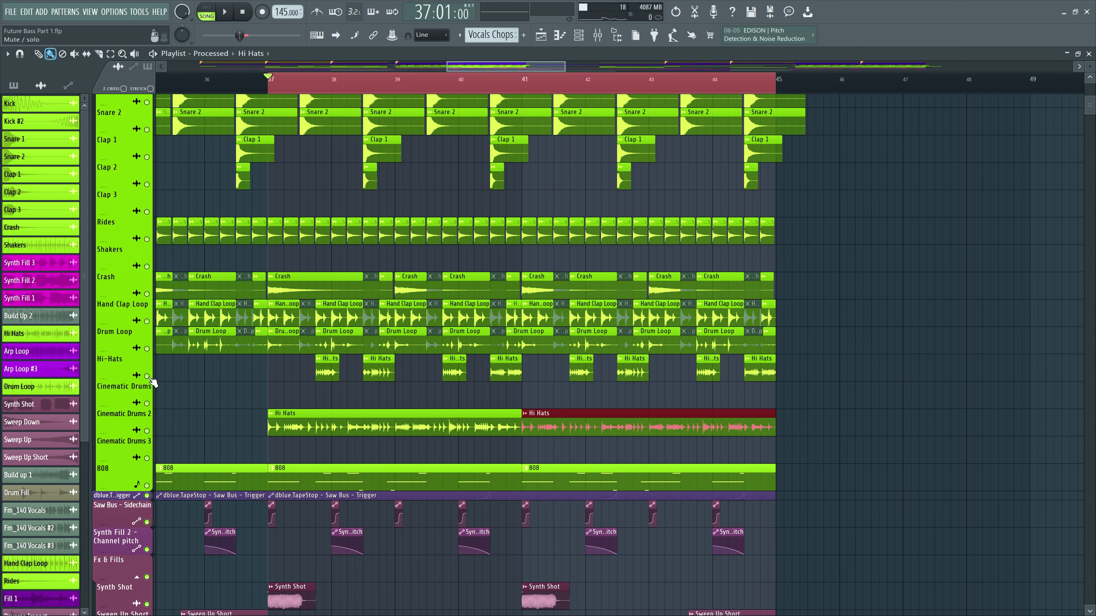
Mute the chopped Hi-Hats track and play the section with the continuous hi-hat clips.
{"action": "left_click", "coordinate": [146, 375]}
{"action": "key", "text": "space"}
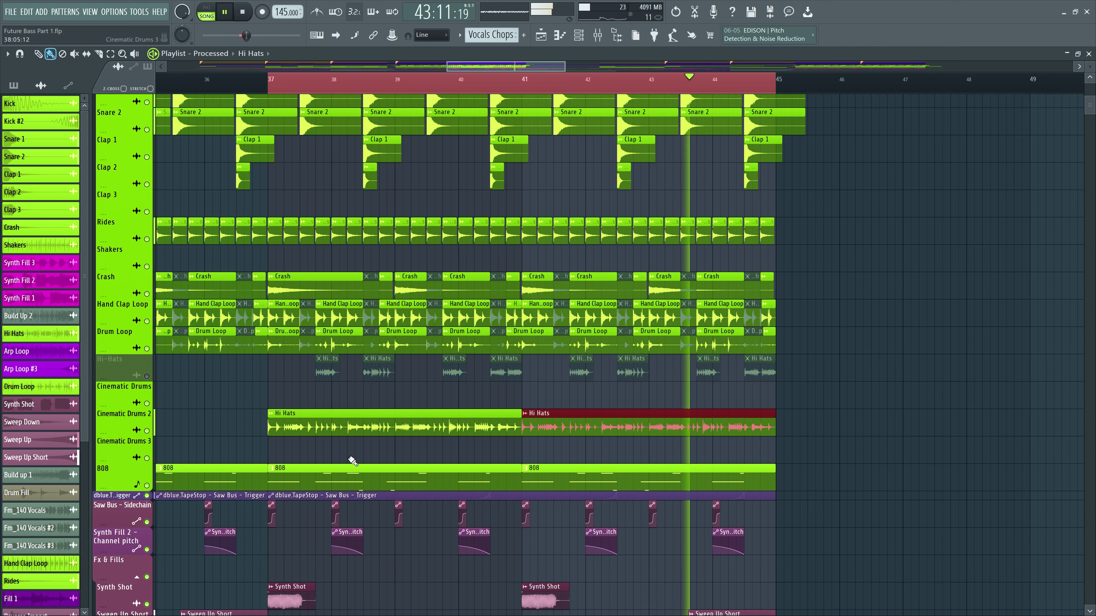
{"action": "key", "text": "space"}
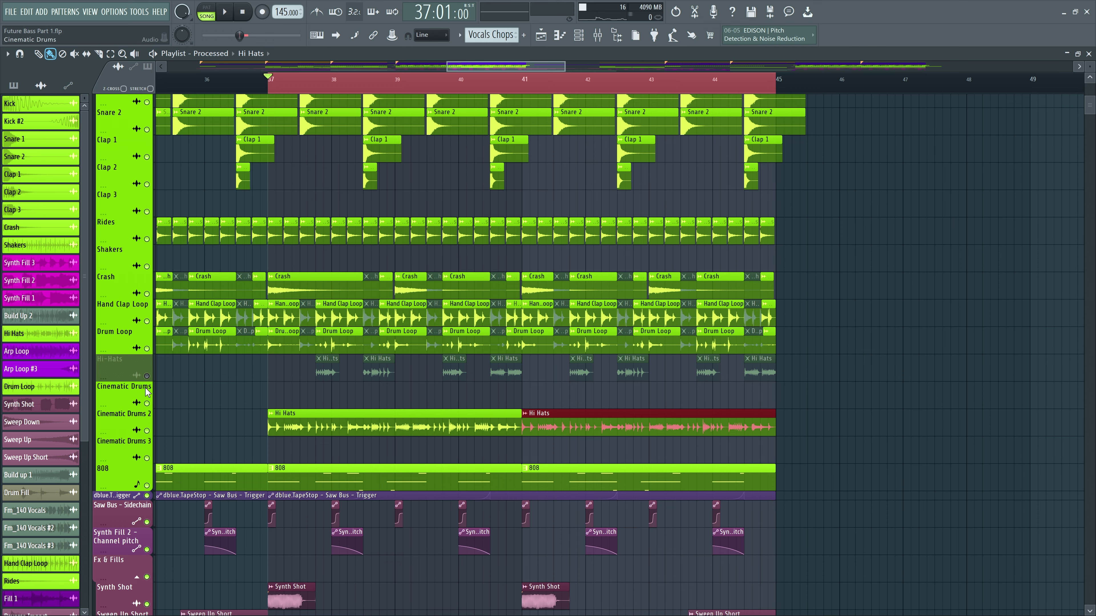
Unmute the Hi-Hats track, mute the Cinematic Drums 2 track, and play the section with the chopped hi-hats.
{"action": "left_click", "coordinate": [146, 376]}
{"action": "left_click", "coordinate": [146, 431]}
{"action": "key", "text": "space"}
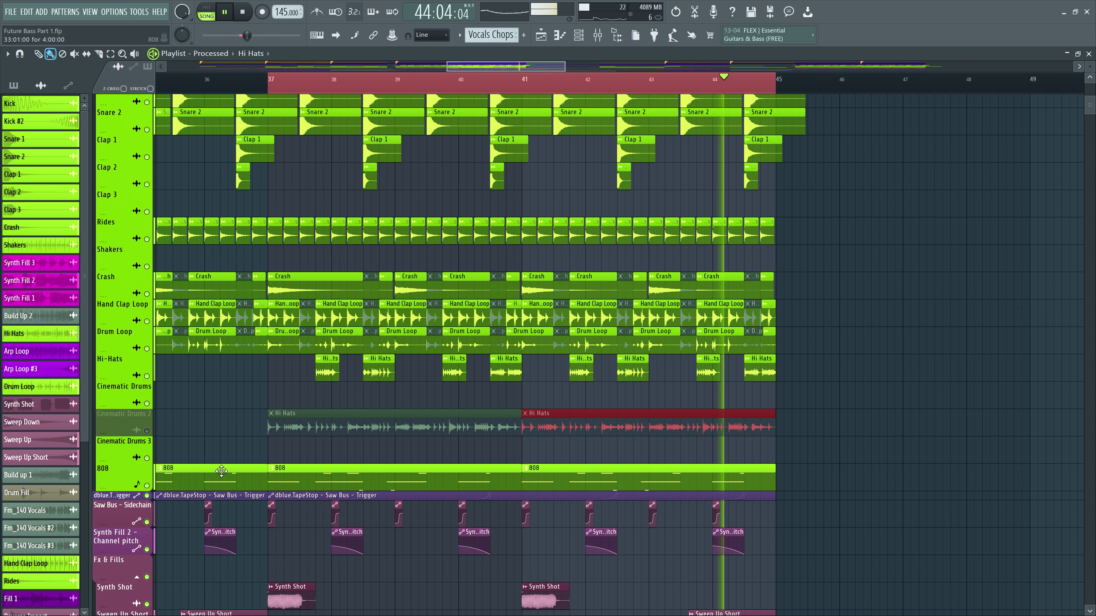
{"action": "key", "text": "space"}
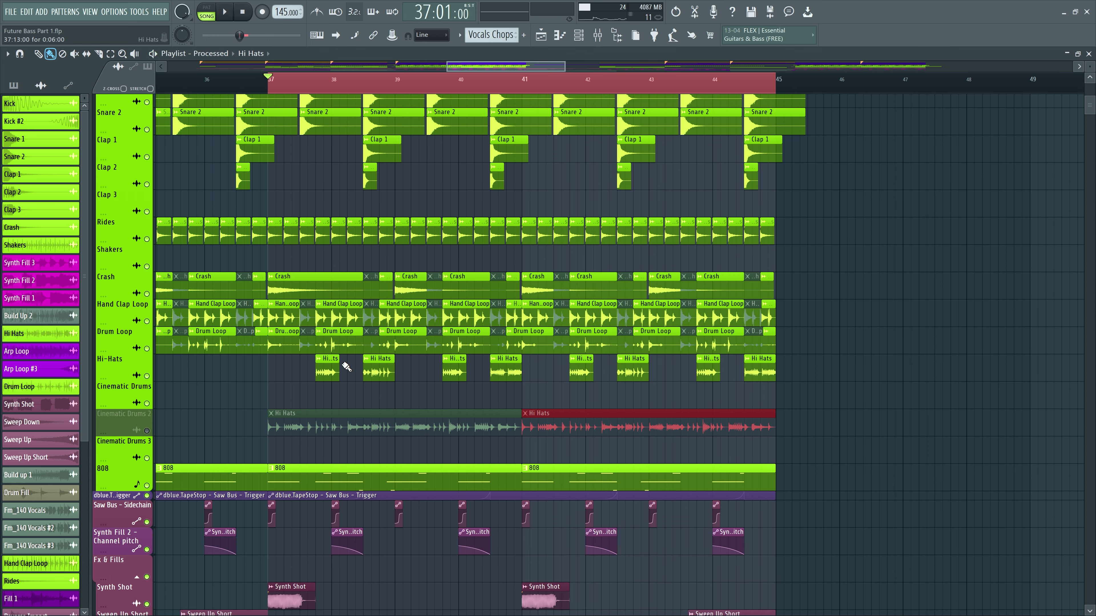
Inspect the Hand Clap Loop sample's channel settings and play the selected section again.
{"action": "double_click", "coordinate": [287, 313]}
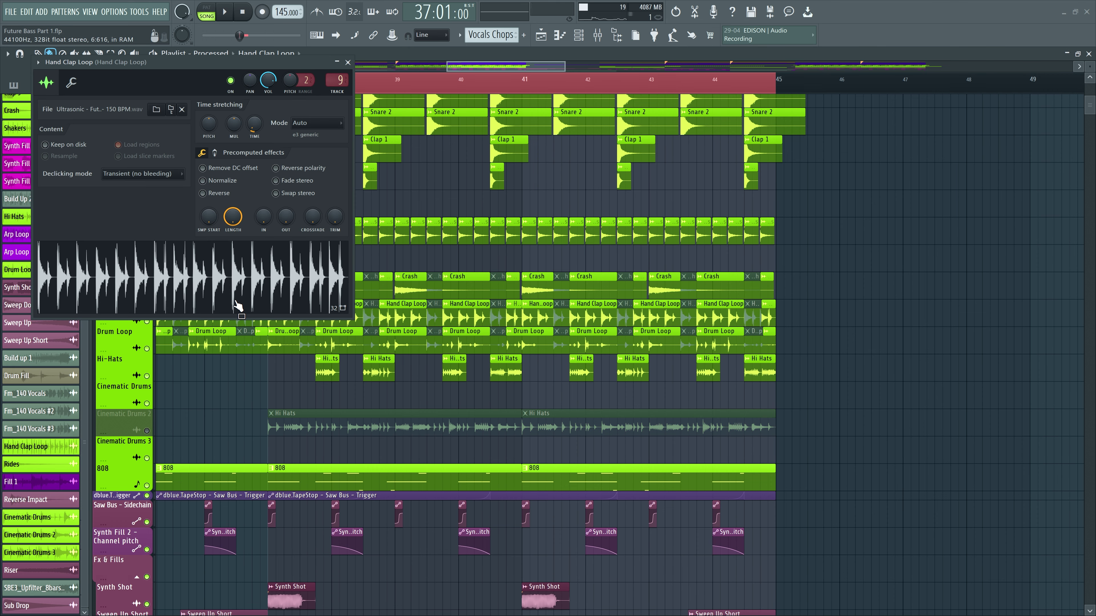
{"action": "left_click", "coordinate": [349, 64]}
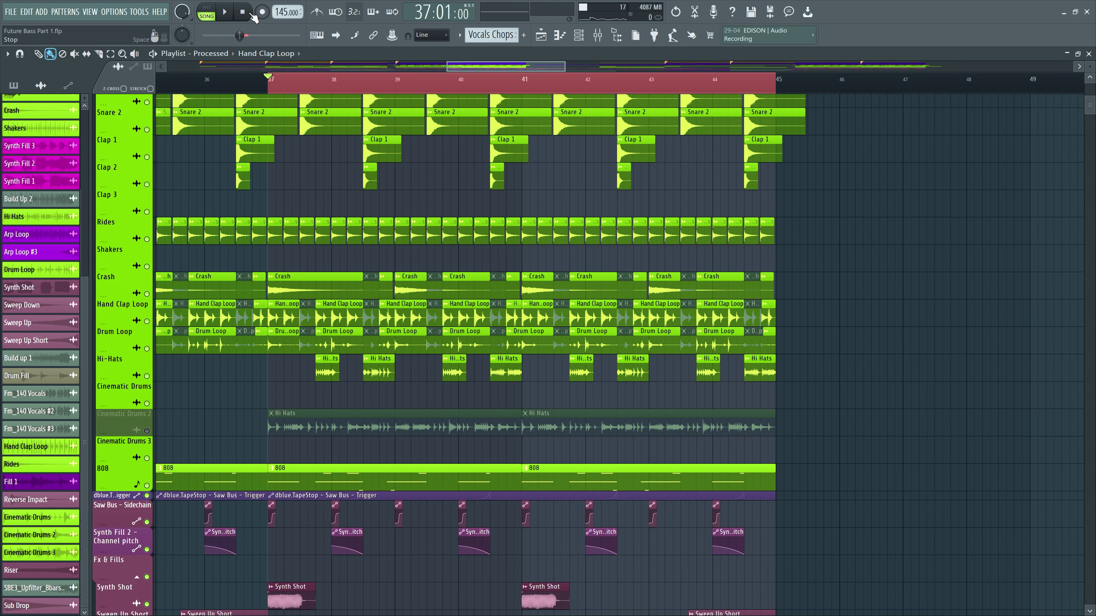
{"action": "key", "text": "space"}
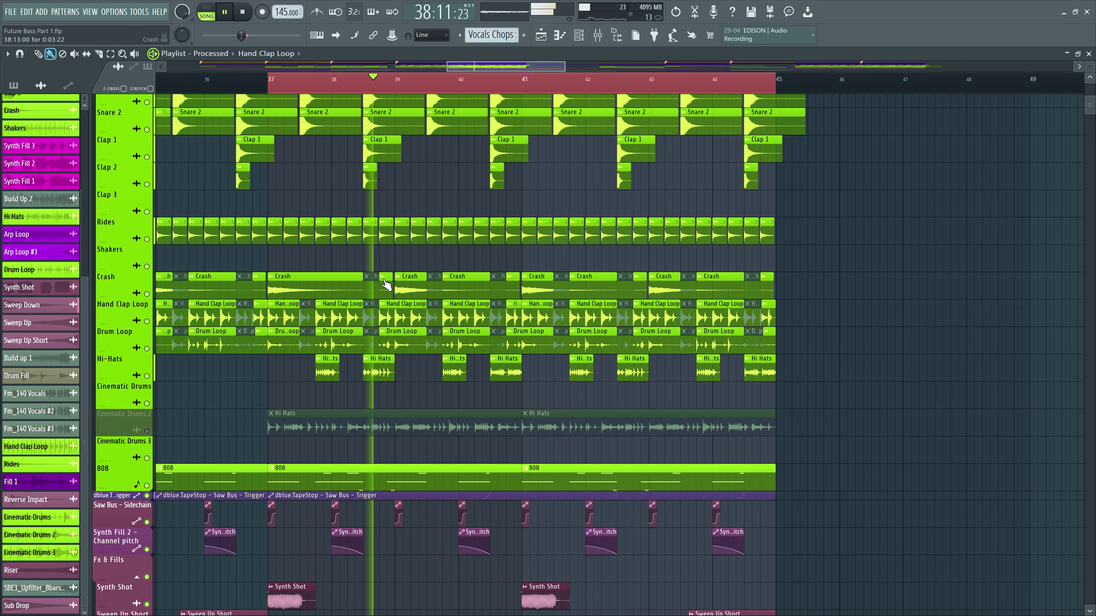
{"action": "key", "text": "space"}
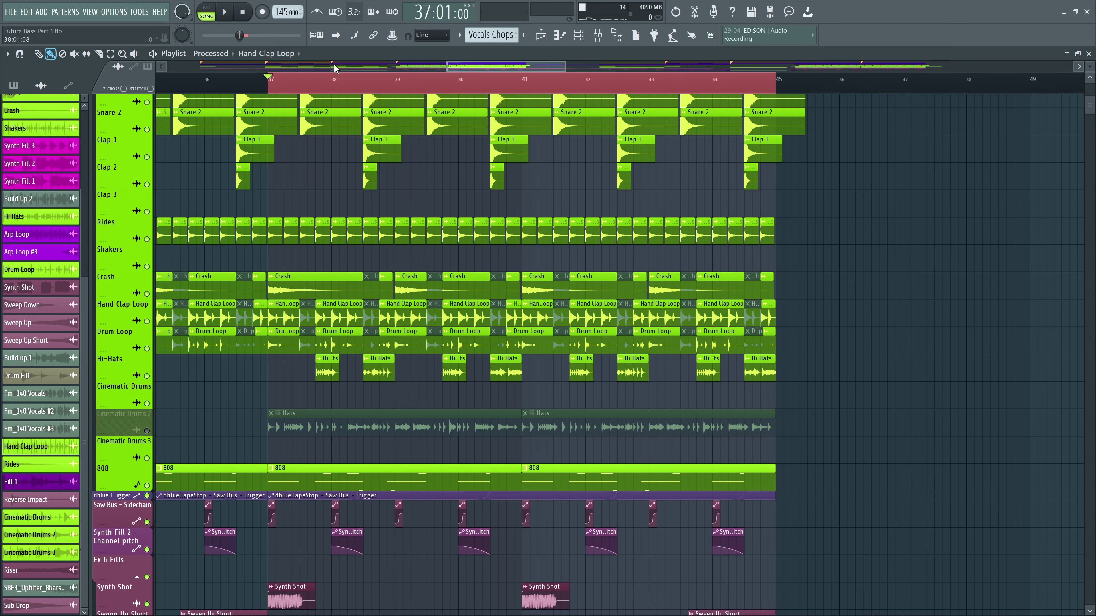
Delete both uncut Hi Hats clips in bars 37 to 45 from the Cinematic Drums 2 track.
{"action": "scroll", "coordinate": [349, 88], "scroll_direction": "down", "scroll_amount": 6}
{"action": "right_click", "coordinate": [476, 417]}
{"action": "right_click", "coordinate": [499, 420]}
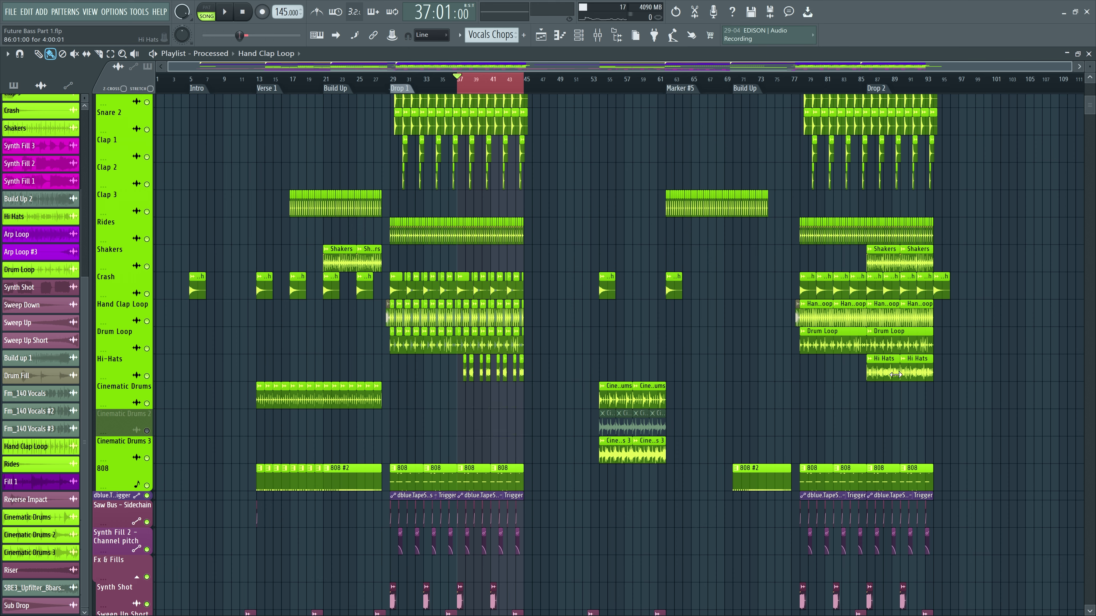
Examine how the Hand Clap Loop, Drum Loop and Hi Hats clips are chopped around bar 37 of Drop 1.
{"action": "scroll", "coordinate": [438, 99], "scroll_direction": "up", "scroll_amount": 5}
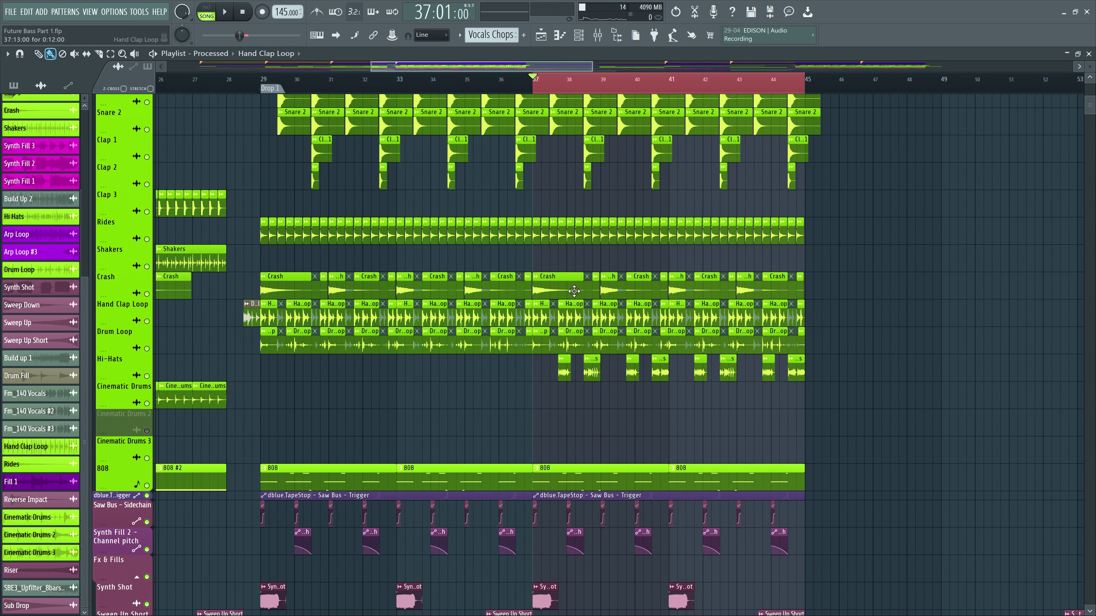
{"action": "scroll", "coordinate": [556, 340], "scroll_direction": "up", "scroll_amount": 6}
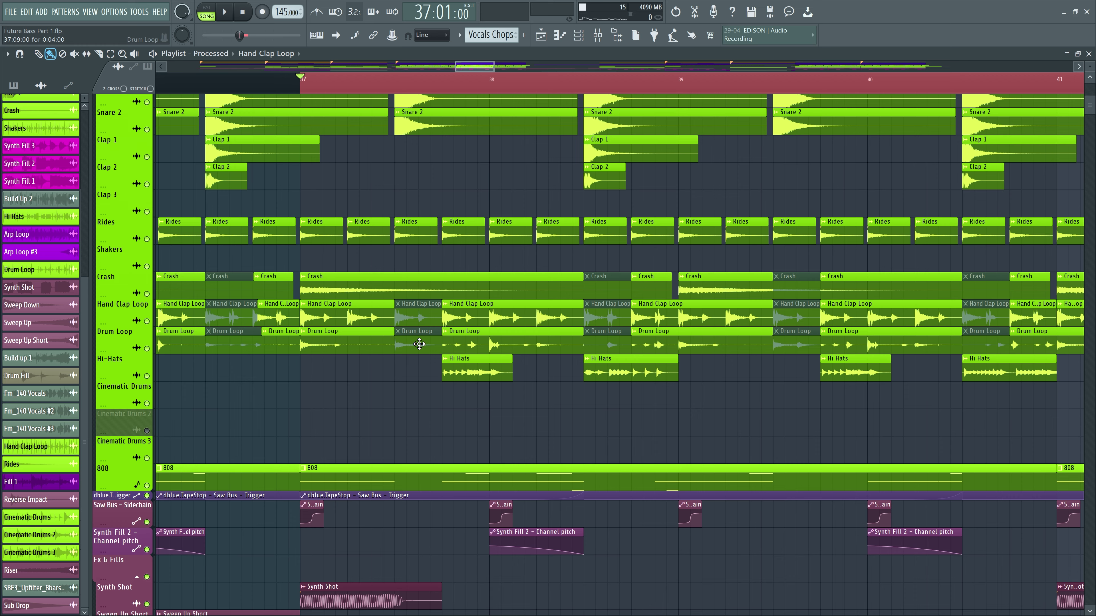
{"action": "scroll", "coordinate": [474, 84], "scroll_direction": "down", "scroll_amount": 5}
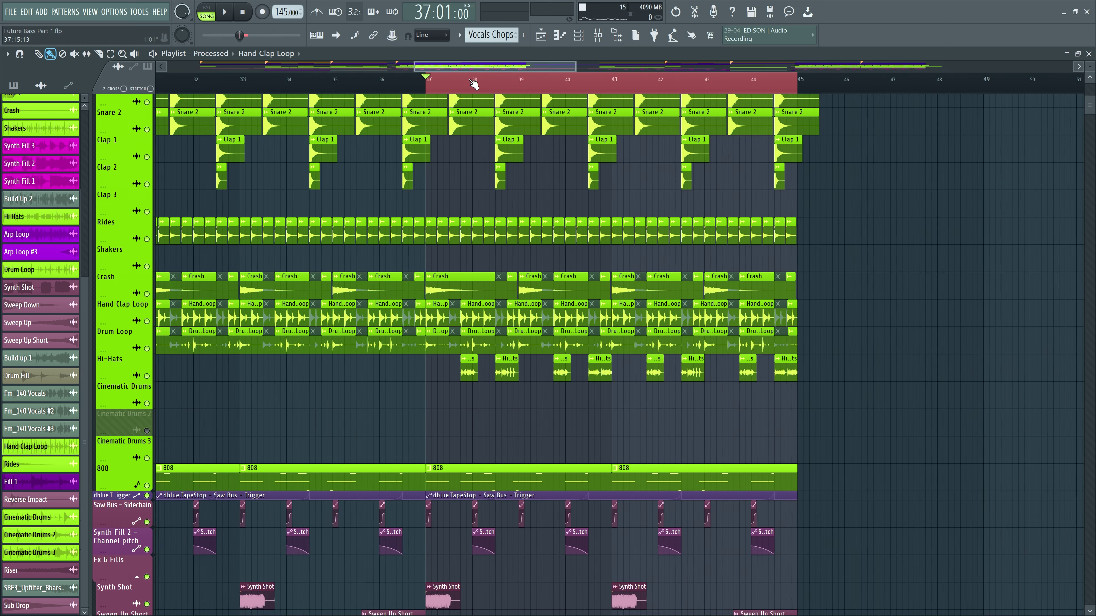
{"action": "scroll", "coordinate": [474, 84], "scroll_direction": "down", "scroll_amount": 2}
{"action": "scroll", "coordinate": [474, 85], "scroll_direction": "down", "scroll_amount": 3}
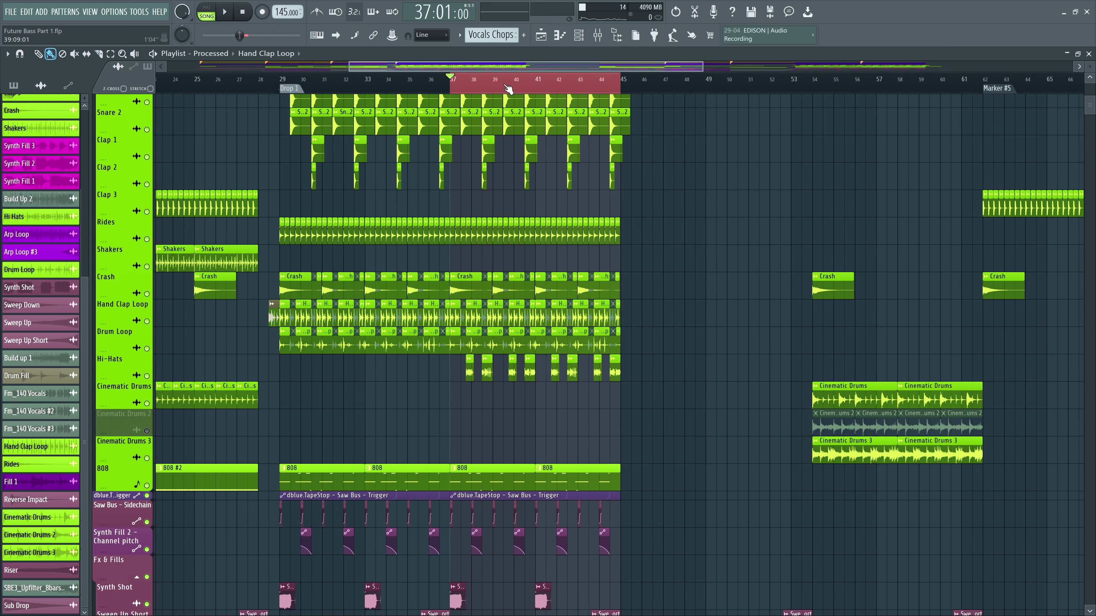
{"action": "scroll", "coordinate": [473, 85], "scroll_direction": "down", "scroll_amount": 3}
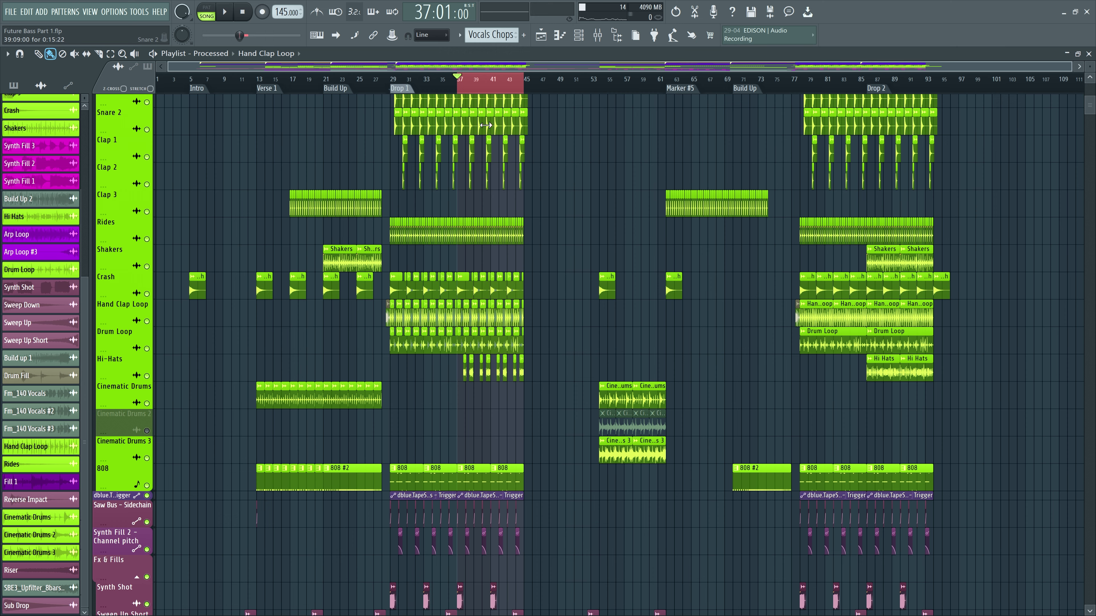
Play the selected bars 37 to 45 of Drop 1 with the chopped loops and hi-hats.
{"action": "key", "text": "space"}
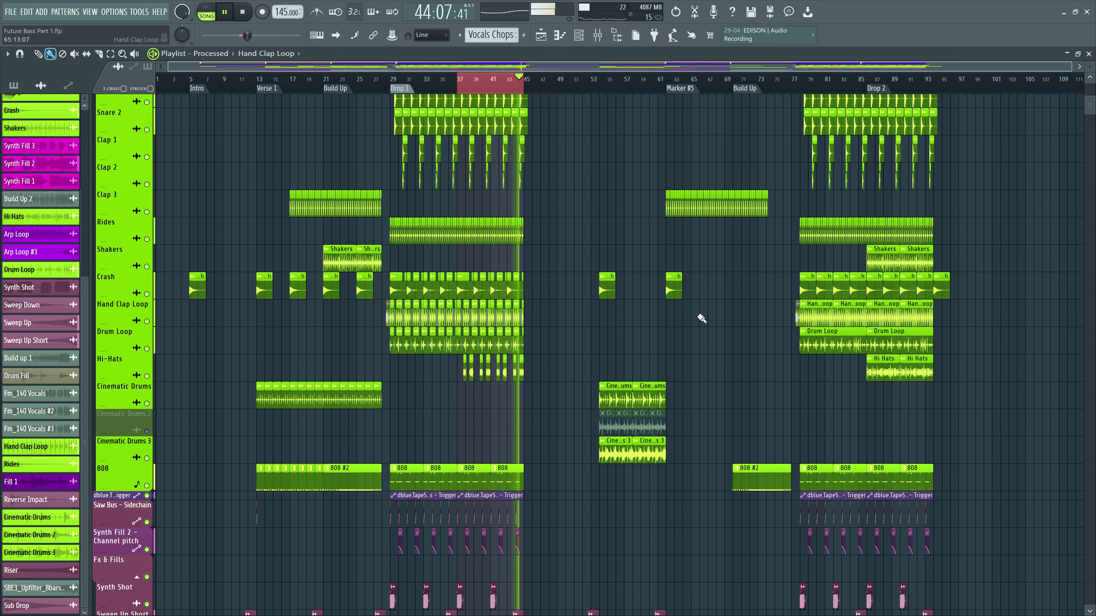
{"action": "key", "text": "space"}
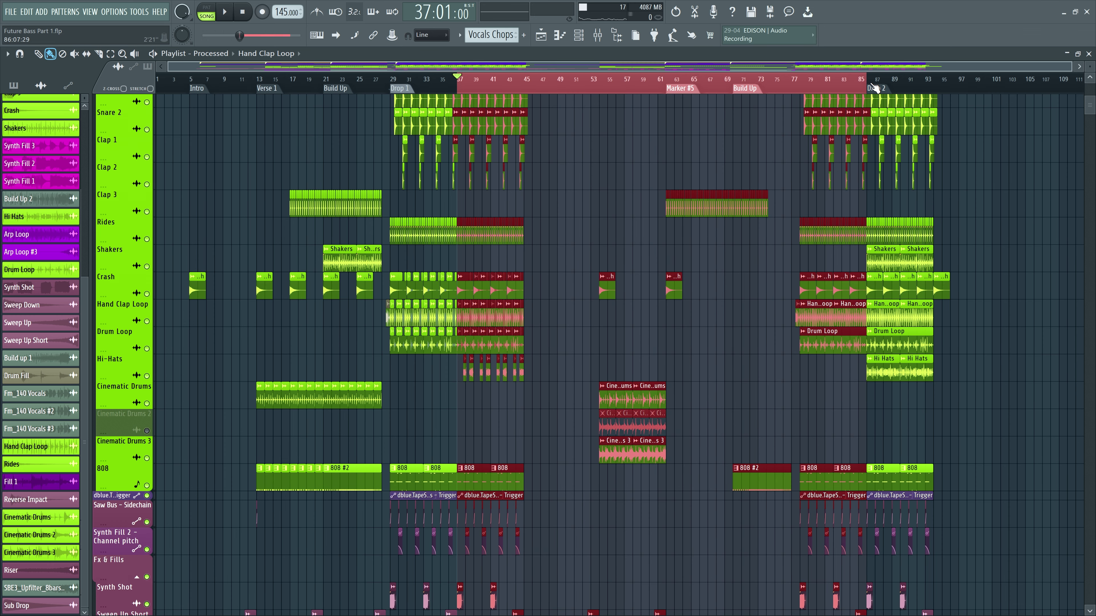
Set the time selection to bars 86 to 94 of Drop 2 and play its continuous drum loops and hi-hats.
{"action": "double_click", "coordinate": [872, 89]}
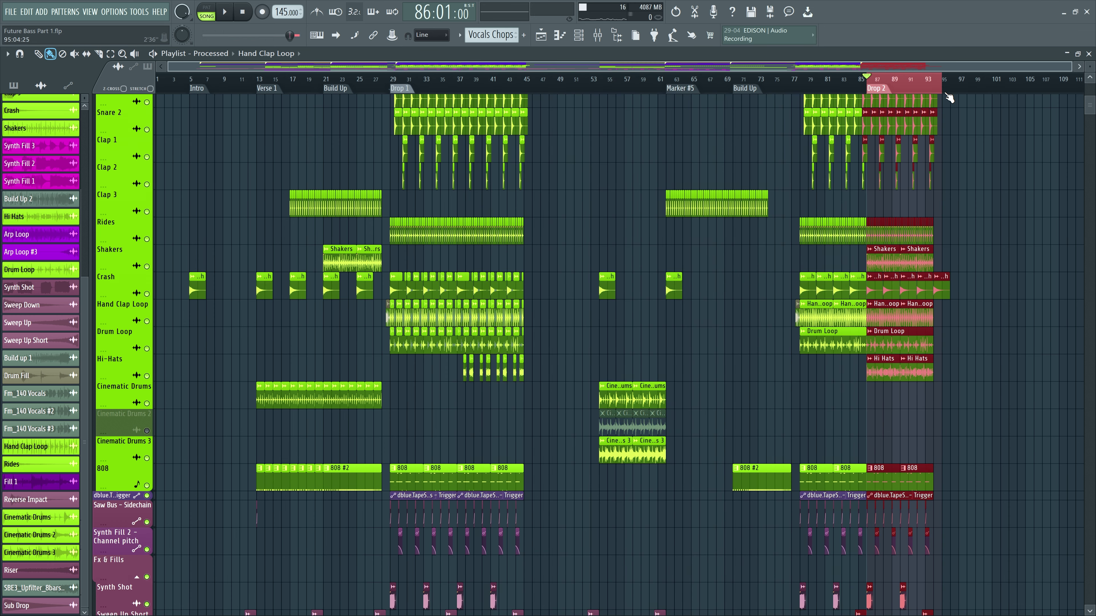
{"action": "scroll", "coordinate": [949, 97], "scroll_direction": "up", "scroll_amount": 5}
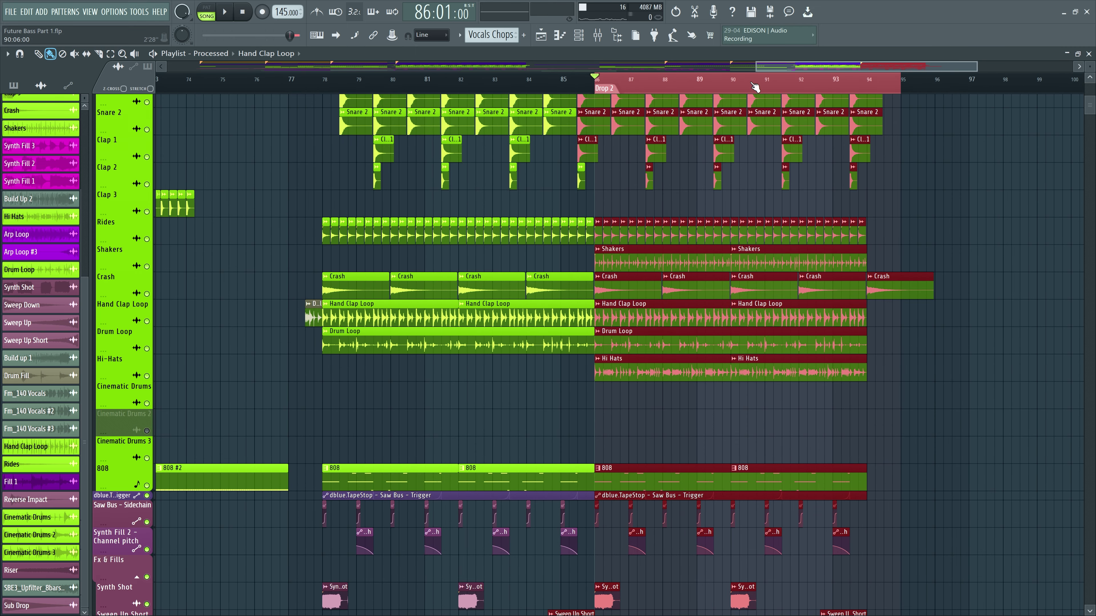
{"action": "right_click", "coordinate": [882, 91]}
{"action": "left_click_drag", "start_coordinate": [900, 83], "coordinate": [868, 84]}
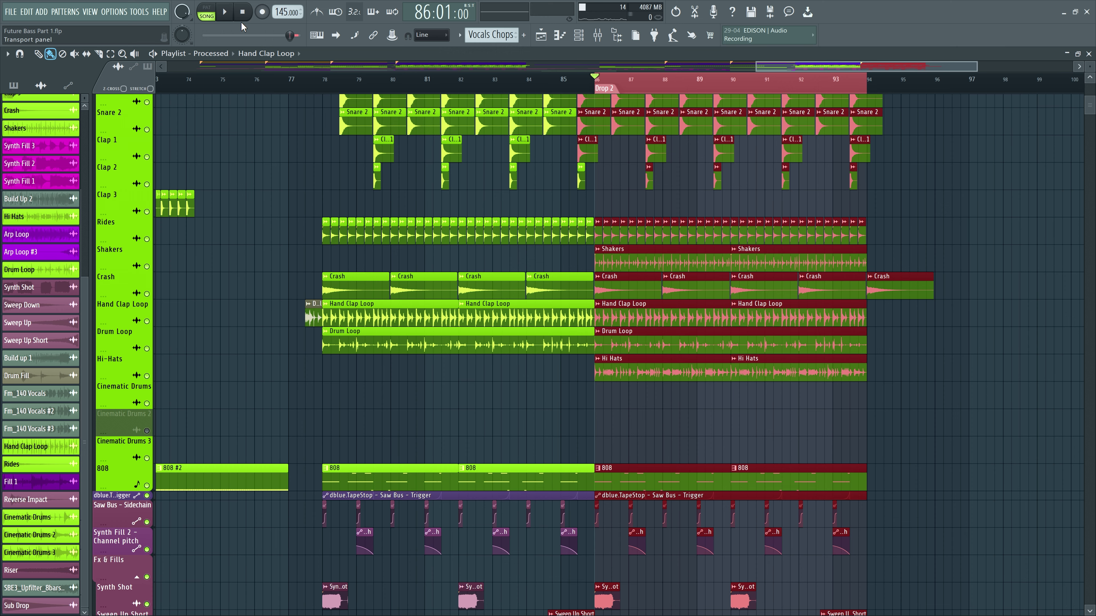
{"action": "left_click", "coordinate": [231, 14]}
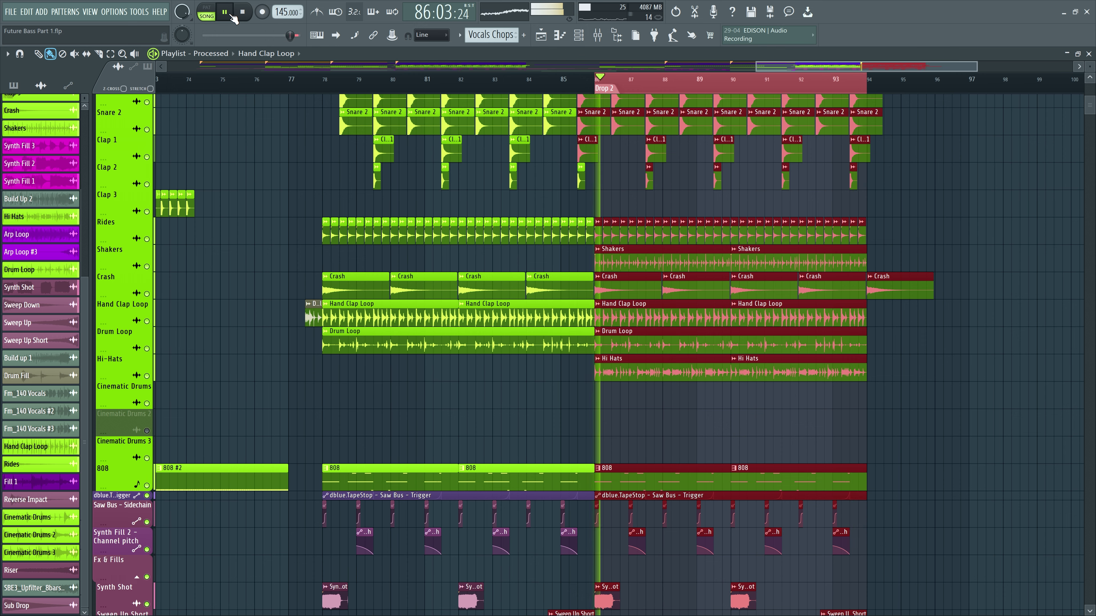
{"action": "left_click", "coordinate": [231, 16]}
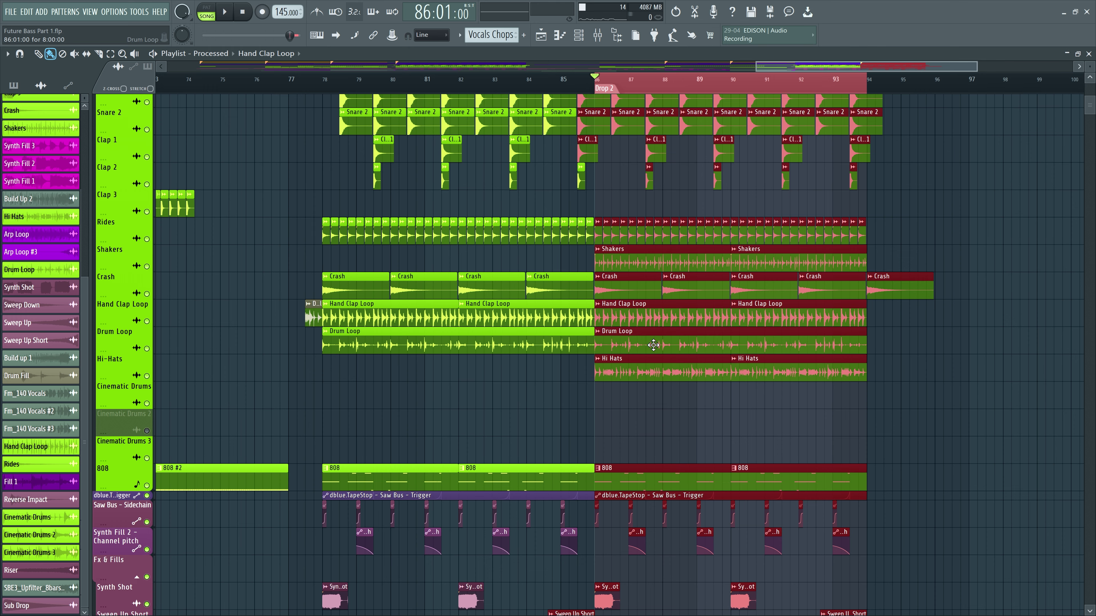
Reselect bars 37 to 45 of Drop 1 and play them while following the chopped drum clips up close.
{"action": "scroll", "coordinate": [660, 85], "scroll_direction": "down", "scroll_amount": 5}
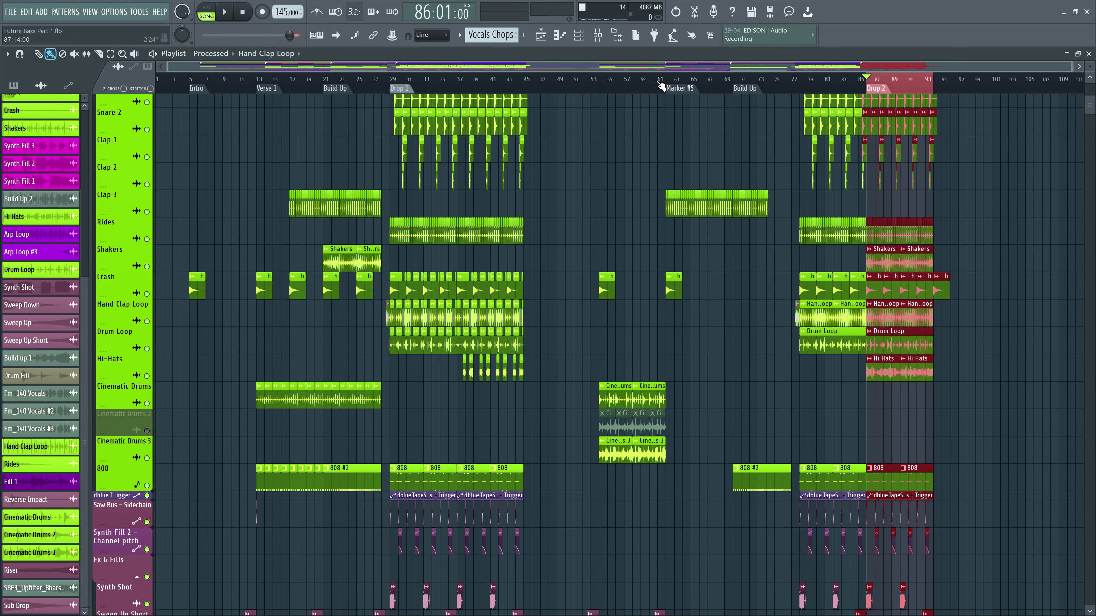
{"action": "left_click", "coordinate": [456, 79]}
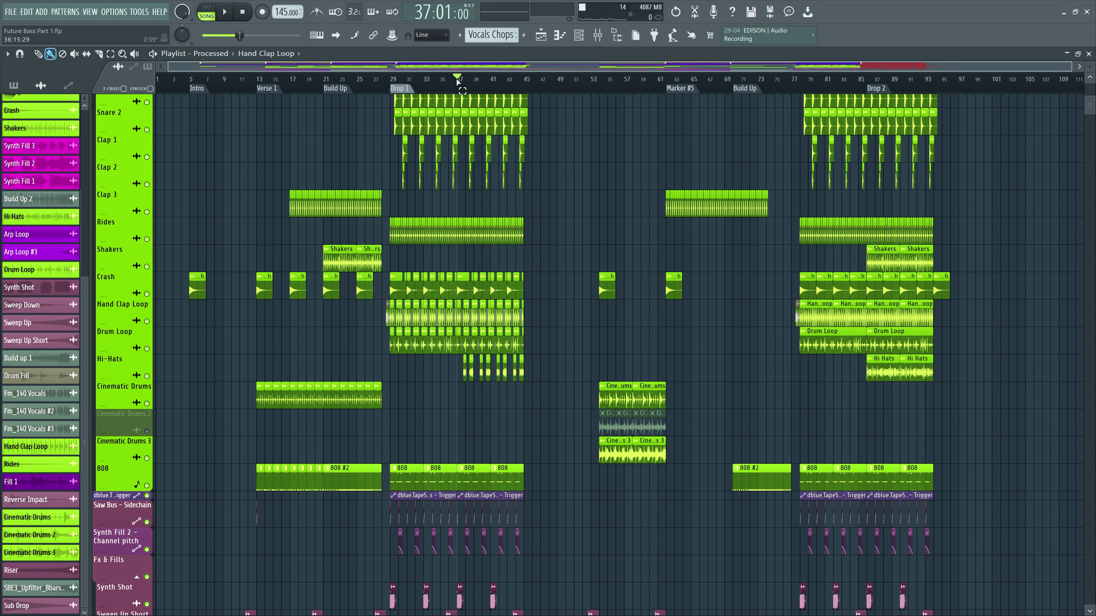
{"action": "left_click_drag", "start_coordinate": [456, 78], "coordinate": [521, 89]}
{"action": "key", "text": "space"}
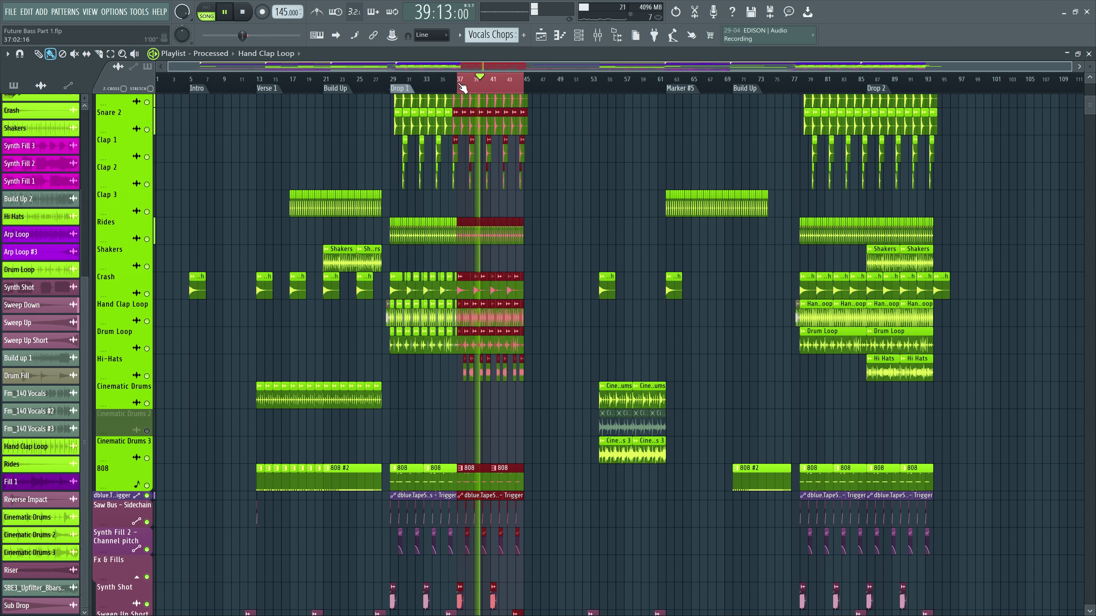
{"action": "scroll", "coordinate": [463, 89], "scroll_direction": "up", "scroll_amount": 10}
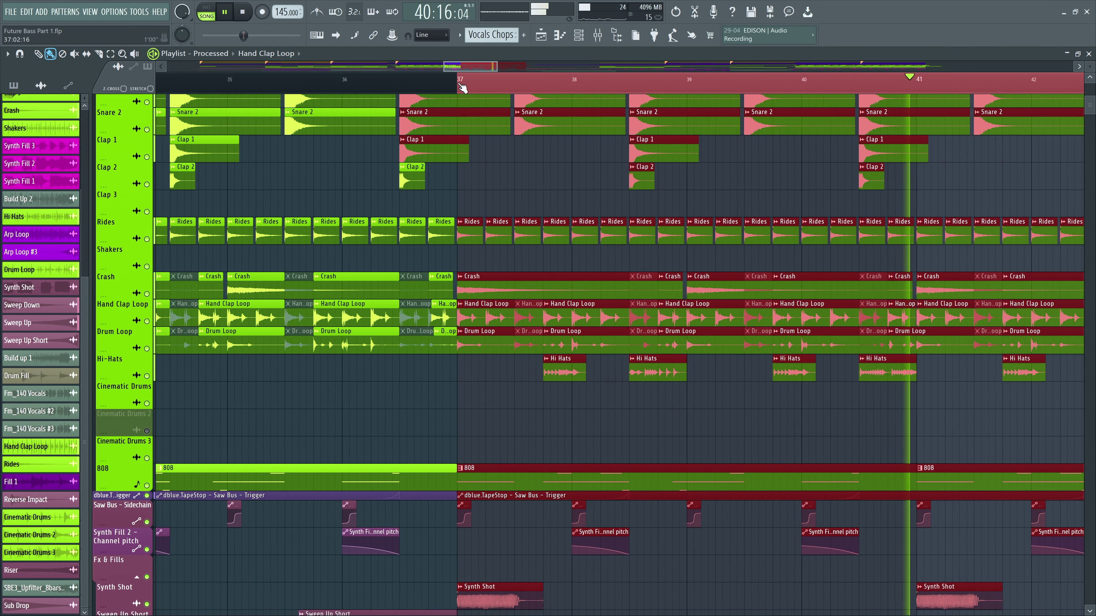
{"action": "scroll", "coordinate": [463, 88], "scroll_direction": "up", "scroll_amount": 2}
{"action": "key", "text": "space"}
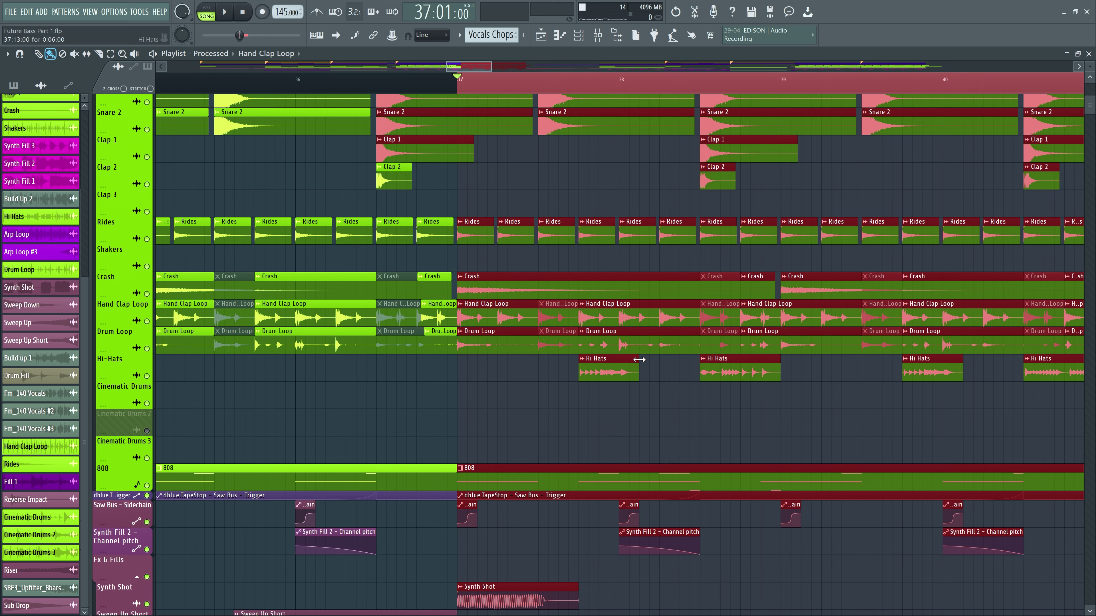
Replay Drop 1 from bar 37 and examine where the chopped Hi Hats clips sit against the other drums.
{"action": "key", "text": "space"}
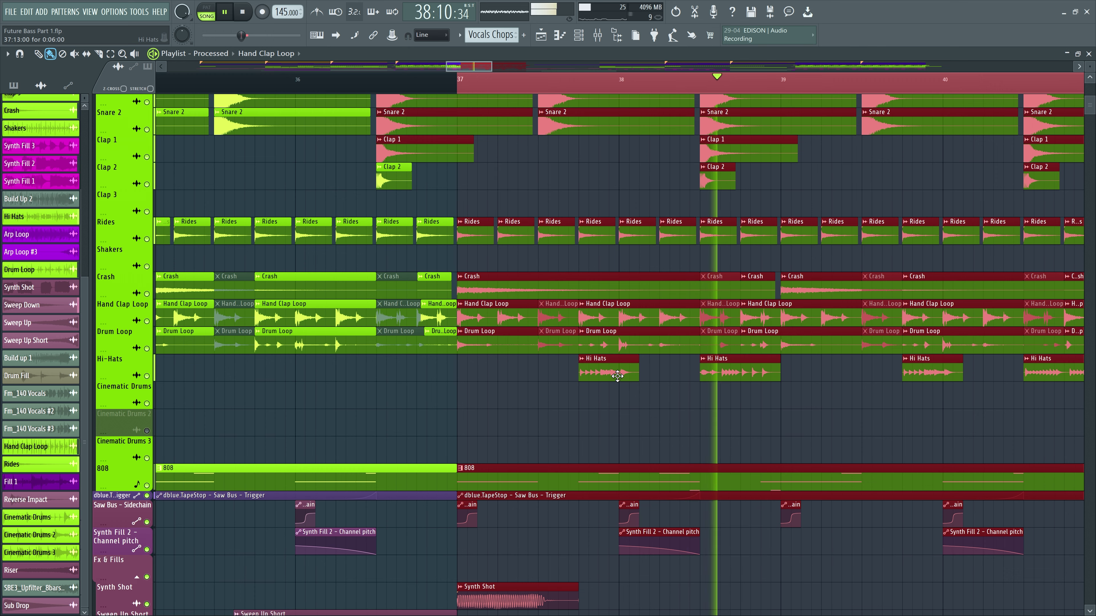
{"action": "key", "text": "space"}
{"action": "scroll", "coordinate": [733, 151], "scroll_direction": "up", "scroll_amount": 1}
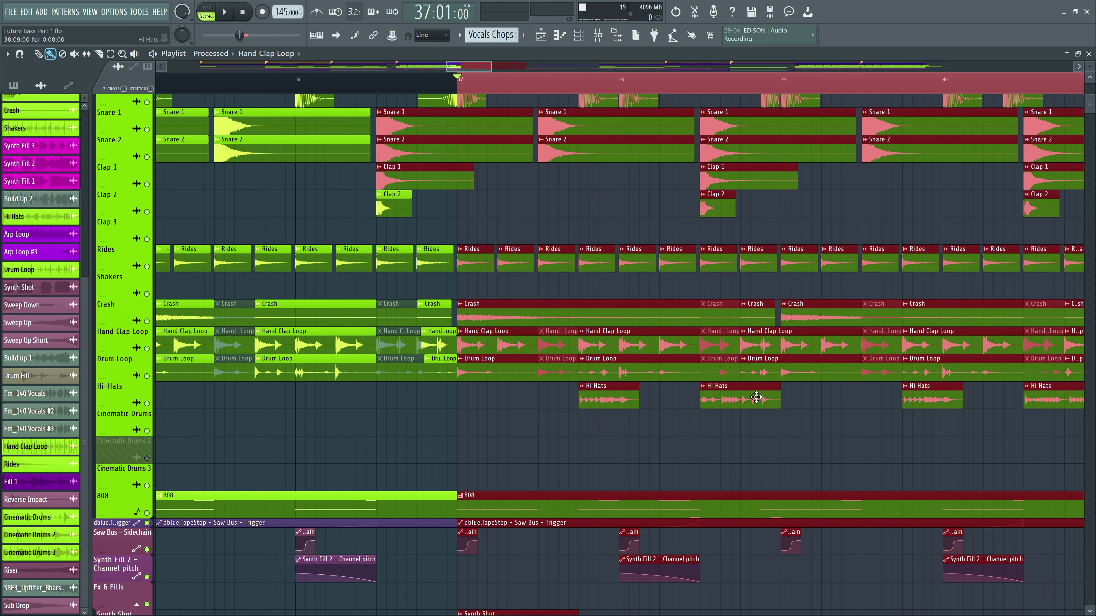
{"action": "scroll", "coordinate": [558, 87], "scroll_direction": "down", "scroll_amount": 3}
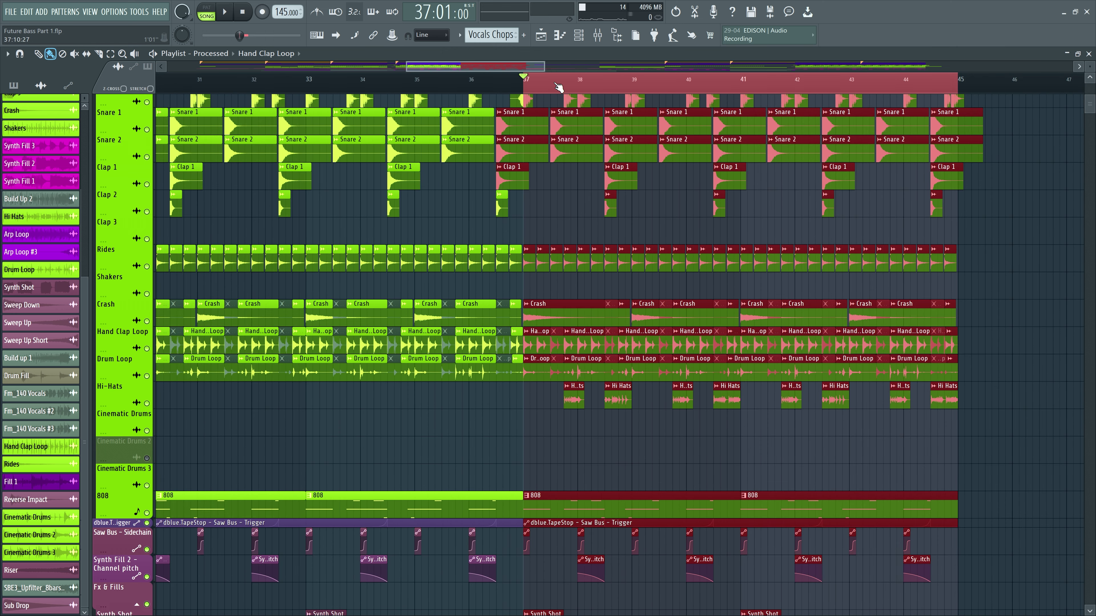